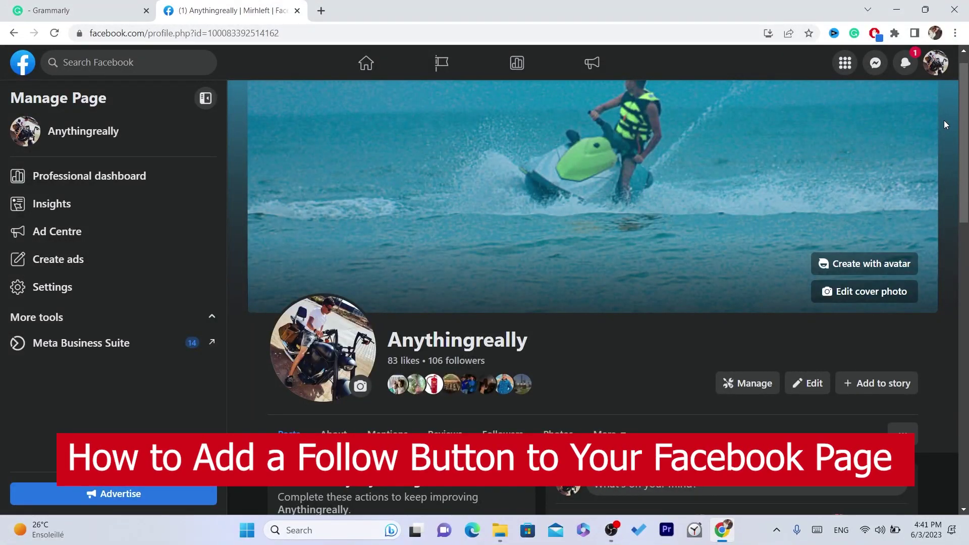
Scroll through the Anythingreally Page, then open and close the account menu.
scroll(967, 196, down, 3)
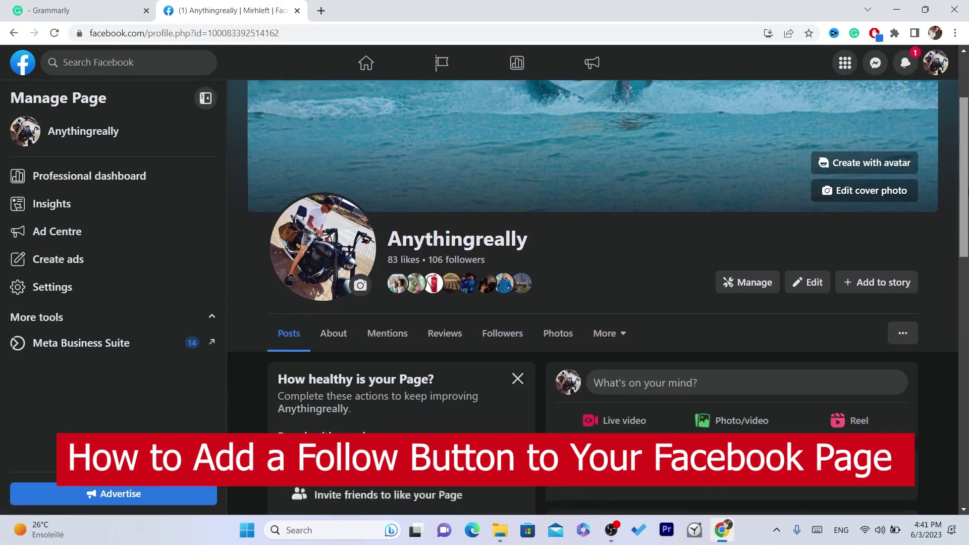
drag(967, 196, 967, 264)
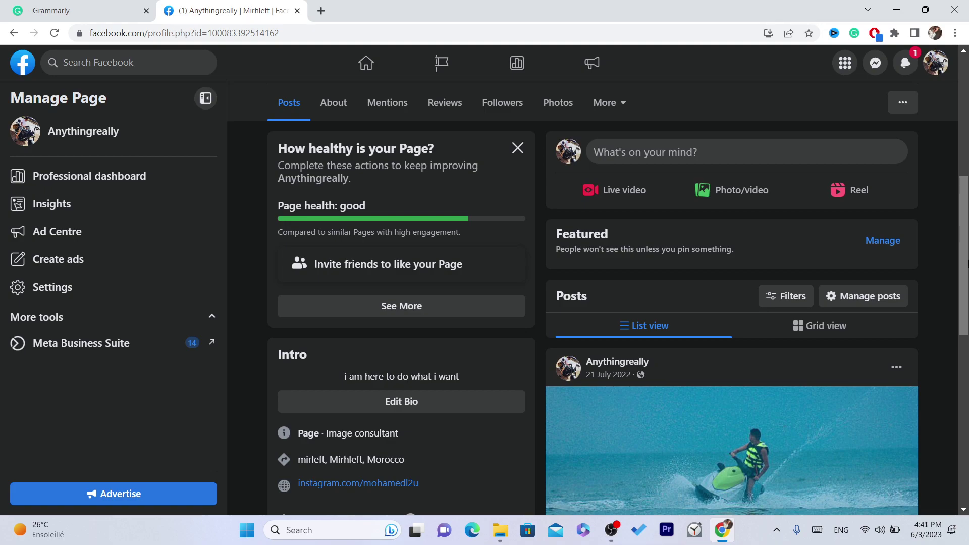
scroll(586, 271, up, 5)
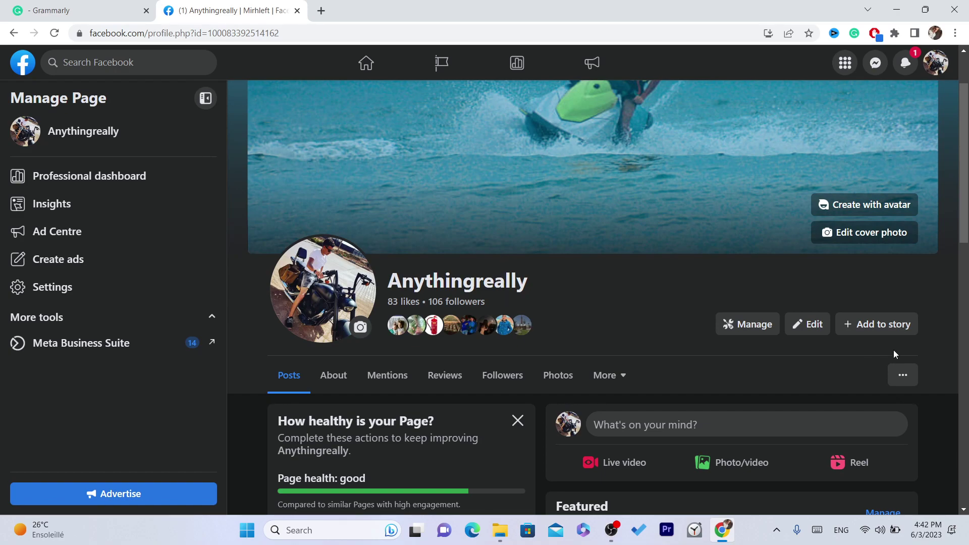
scroll(895, 354, down, 2)
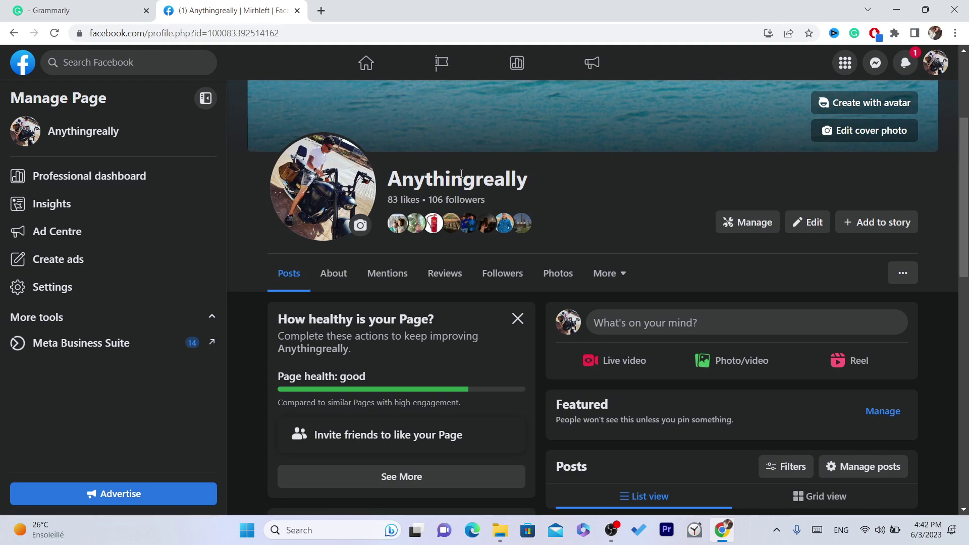
click(936, 63)
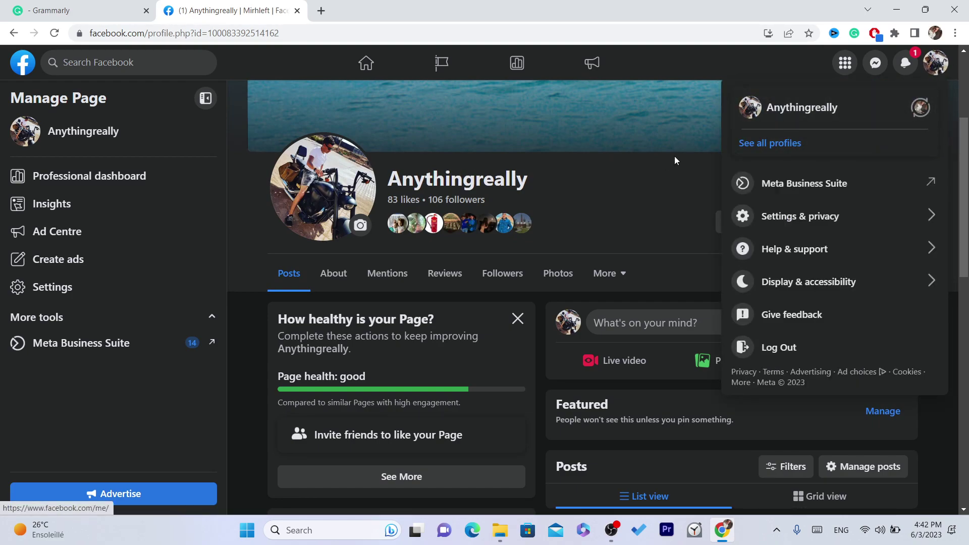
click(820, 107)
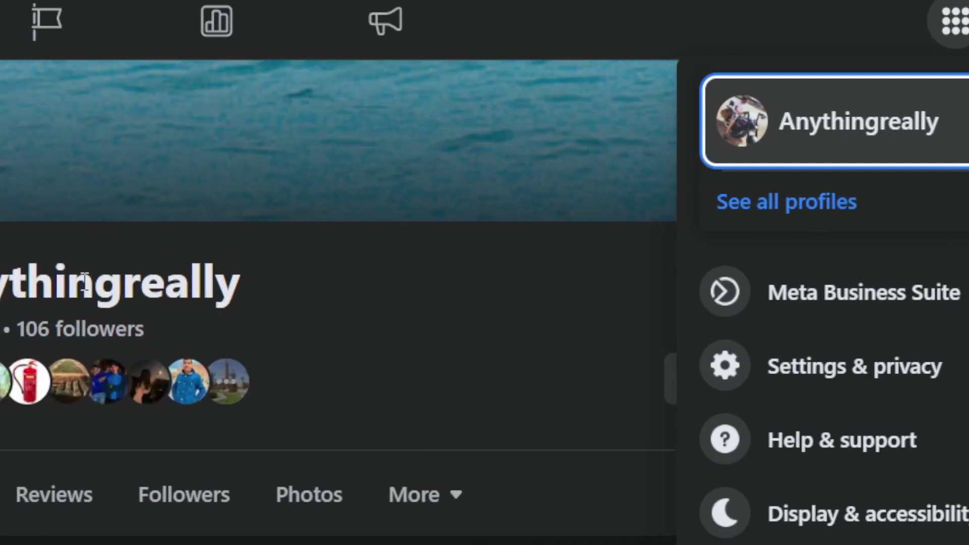
click(85, 283)
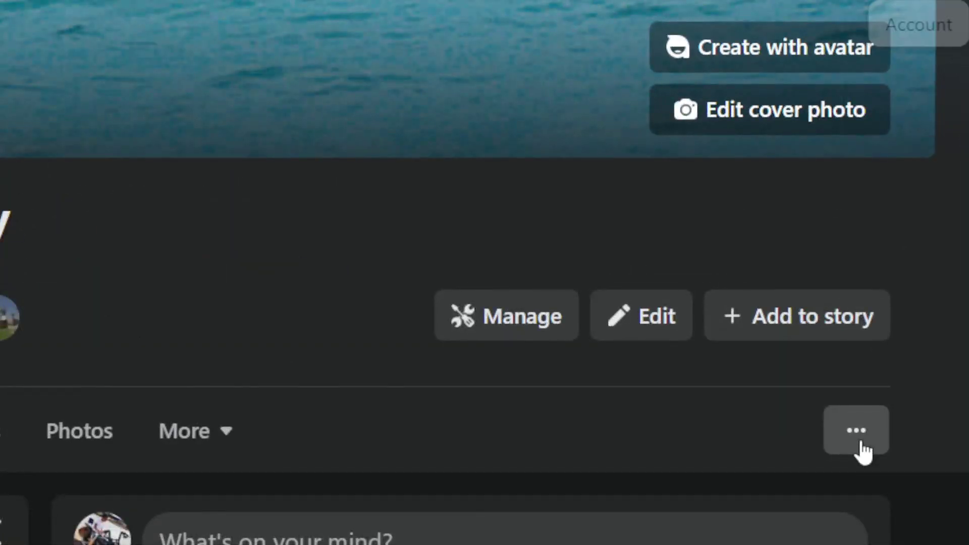
Open the Page's action button editor and keep Send message as the button.
click(862, 448)
scroll(741, 447, down, 3)
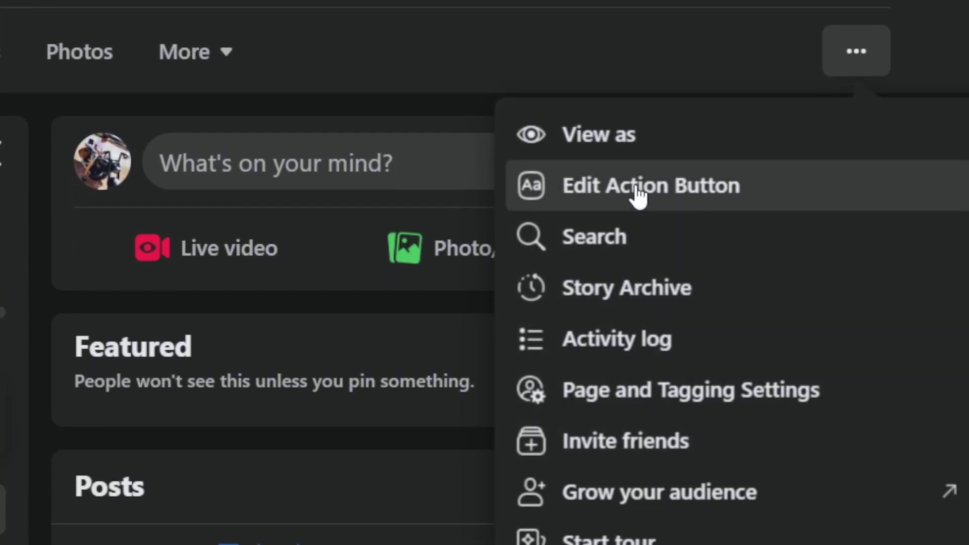
click(638, 194)
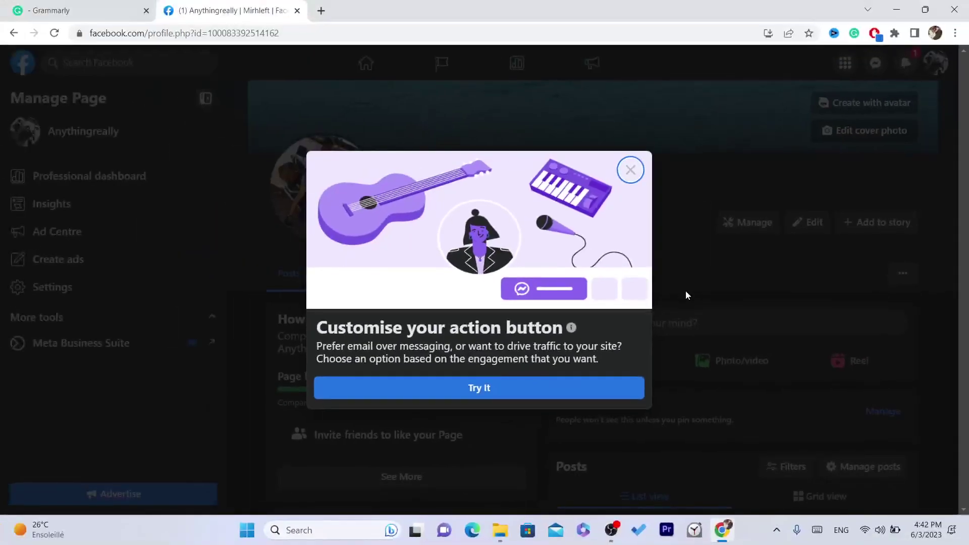
click(477, 394)
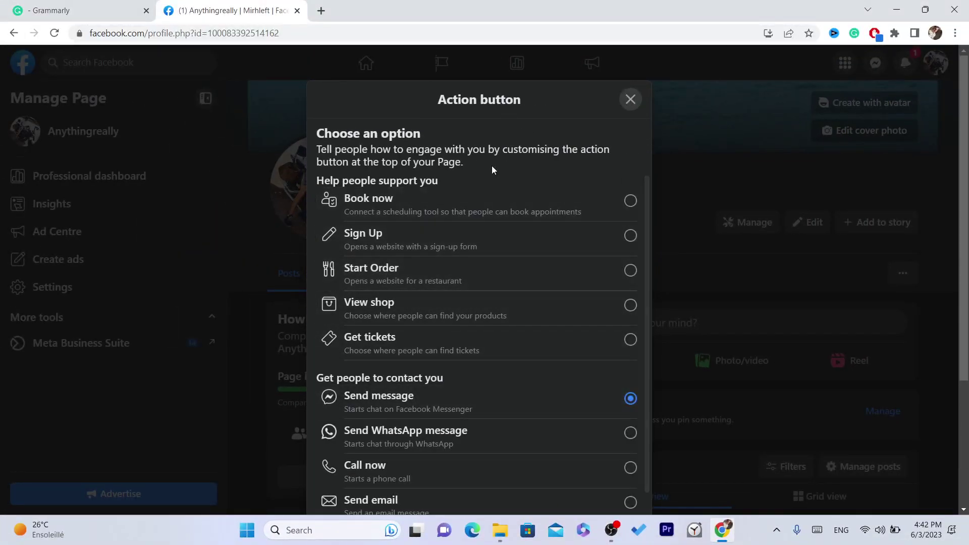
drag(644, 189, 648, 274)
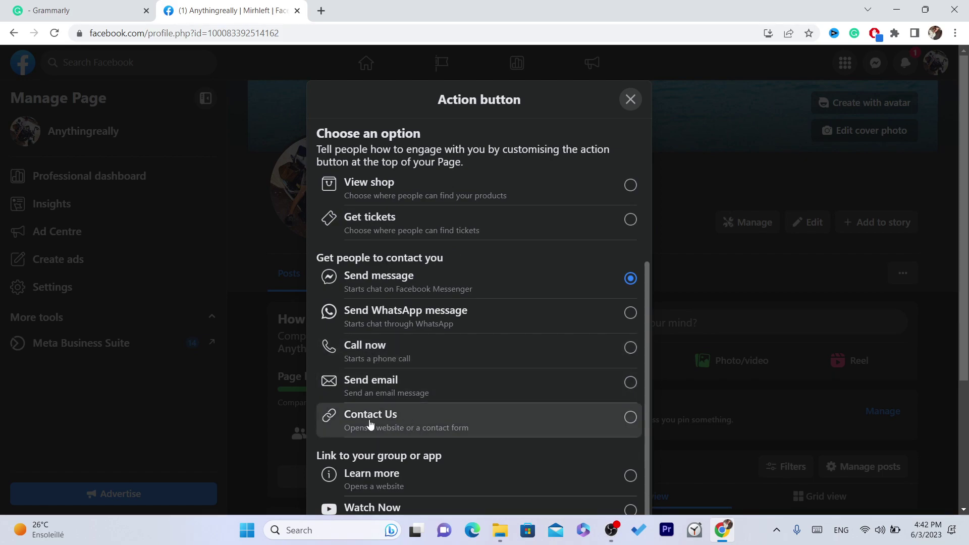
drag(644, 324, 663, 414)
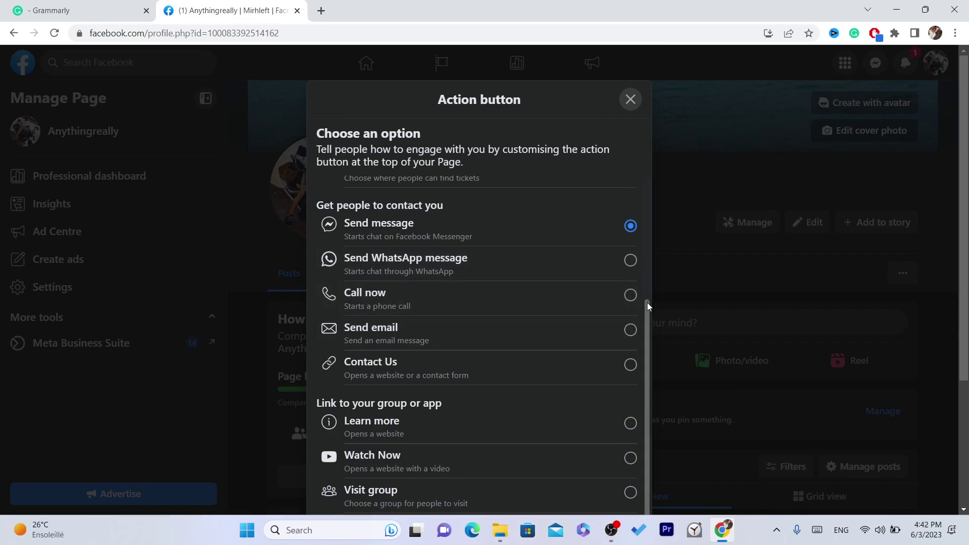
drag(647, 311, 653, 213)
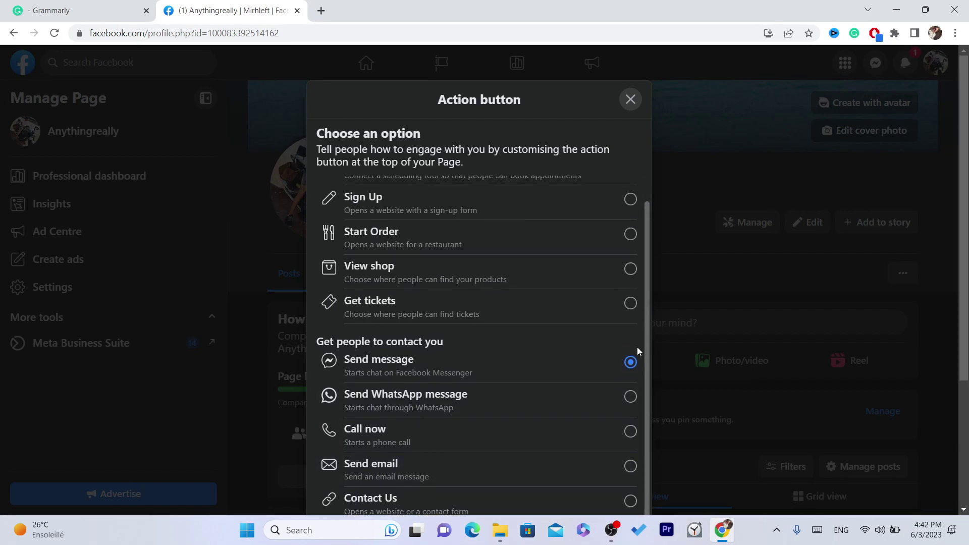
click(631, 362)
Close the action button choices unchanged and switch to the personal profile.
drag(648, 294, 655, 210)
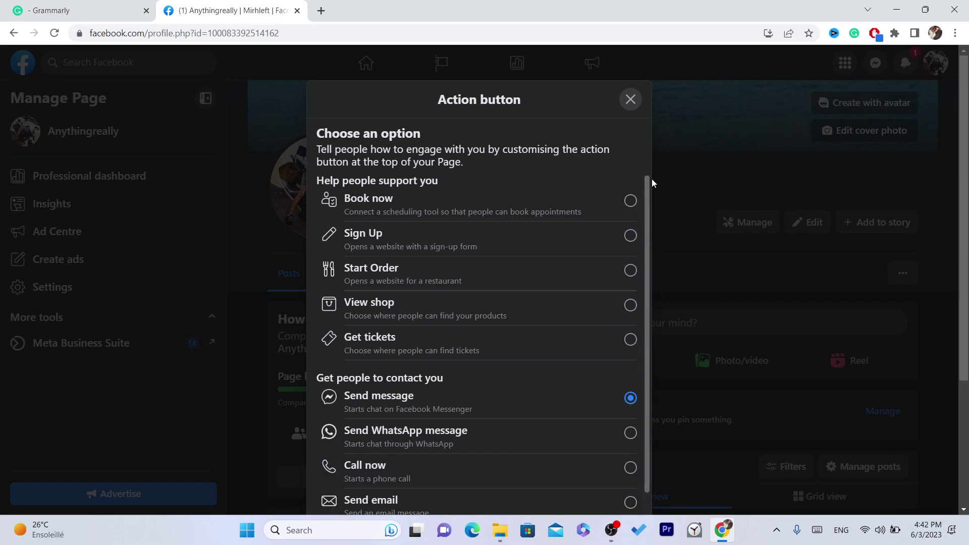
click(631, 99)
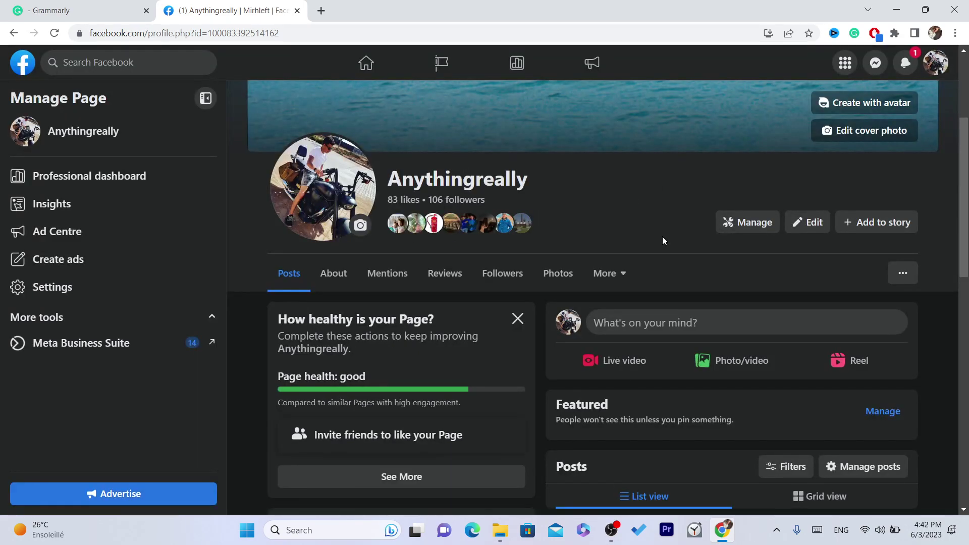
click(935, 62)
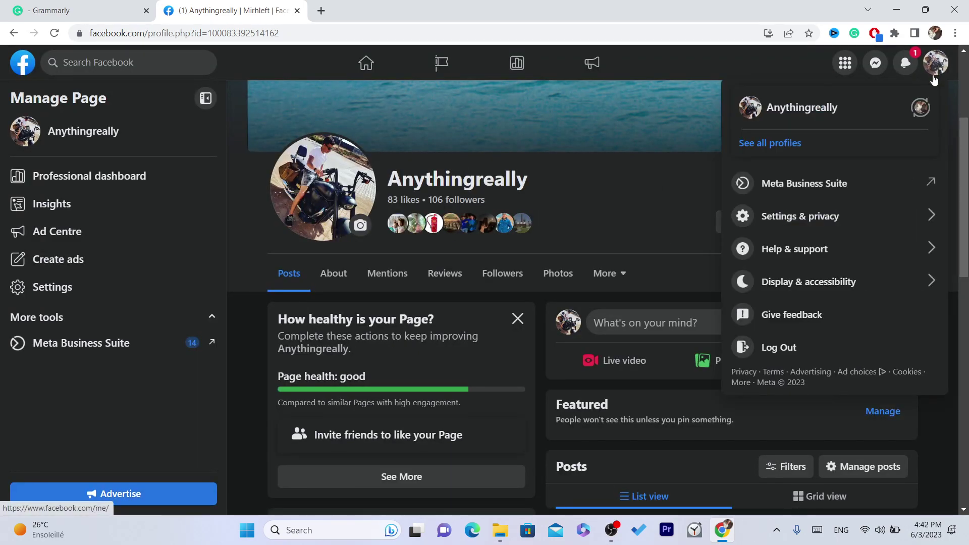
click(927, 108)
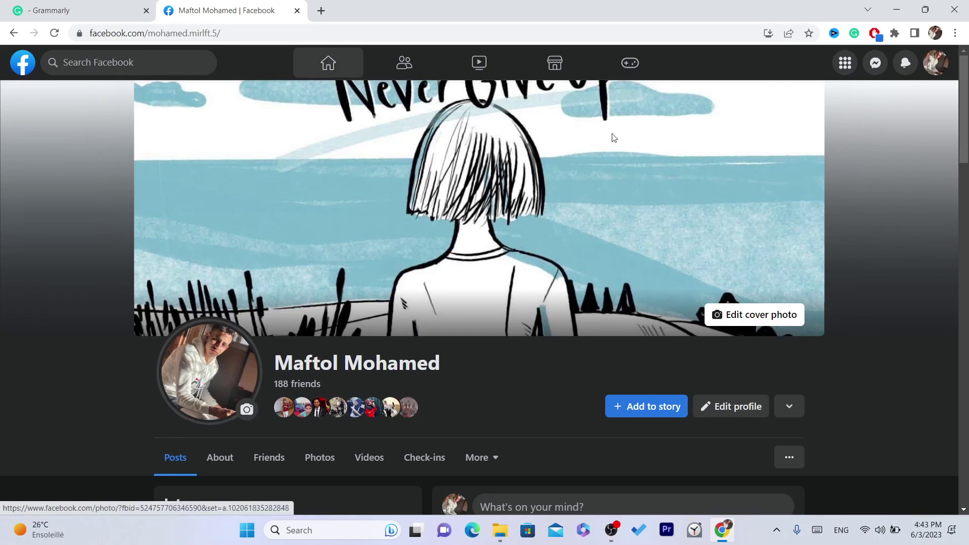
scroll(895, 123, down, 4)
scroll(894, 122, down, 10)
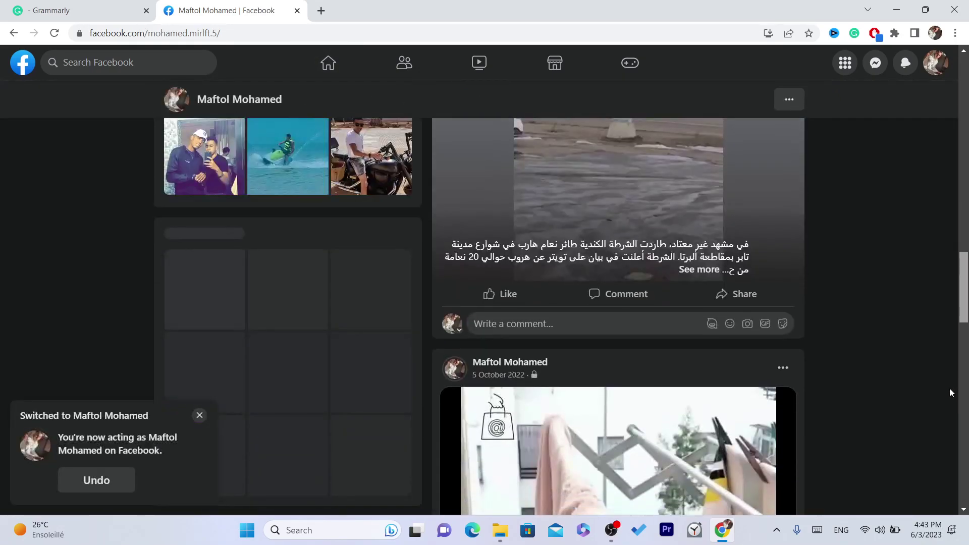
scroll(950, 389, up, 3)
scroll(937, 161, up, 15)
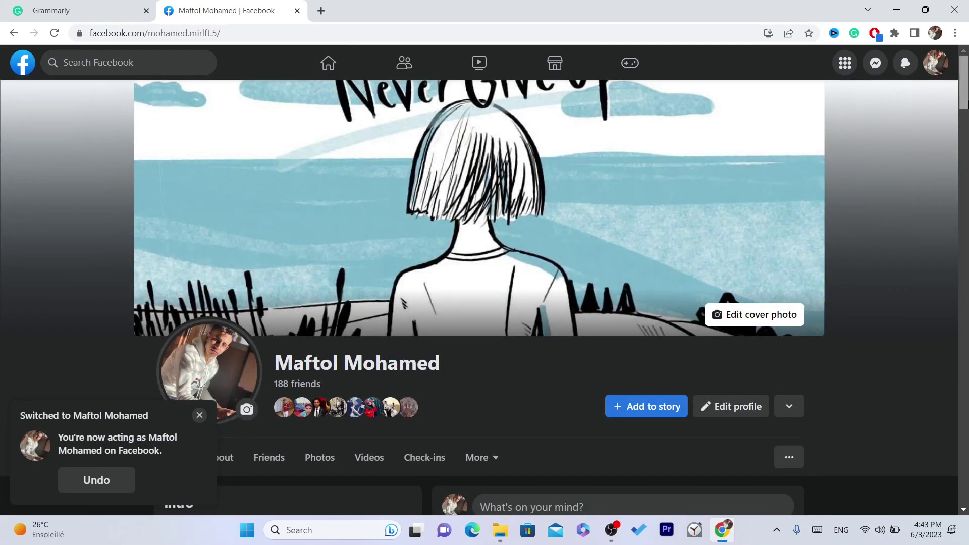
scroll(937, 161, down, 3)
scroll(485, 273, down, 1)
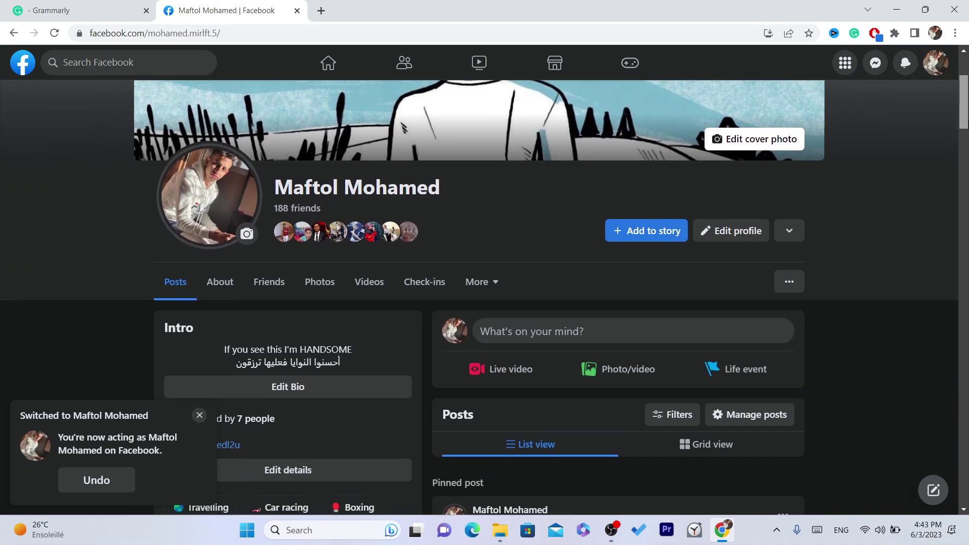
double_click(382, 173)
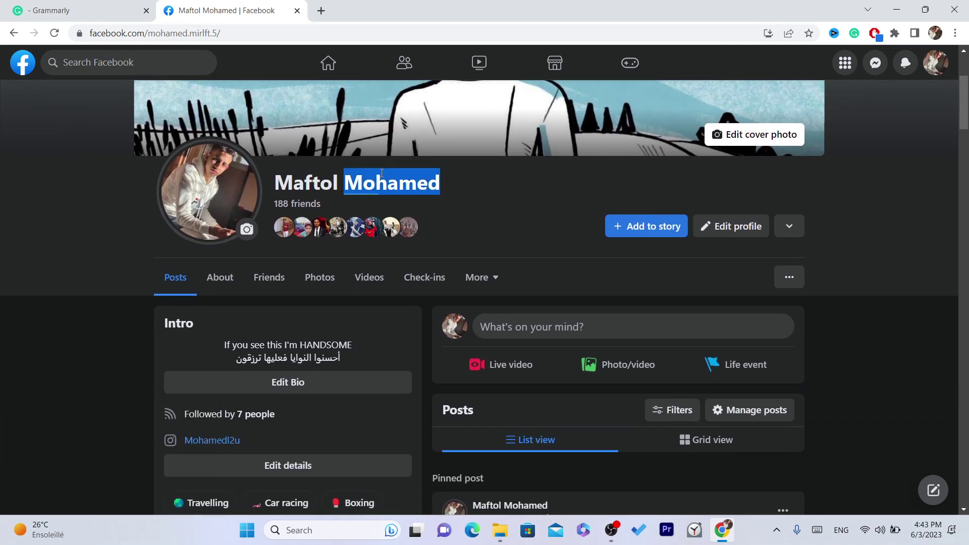
triple_click(344, 179)
triple_click(343, 180)
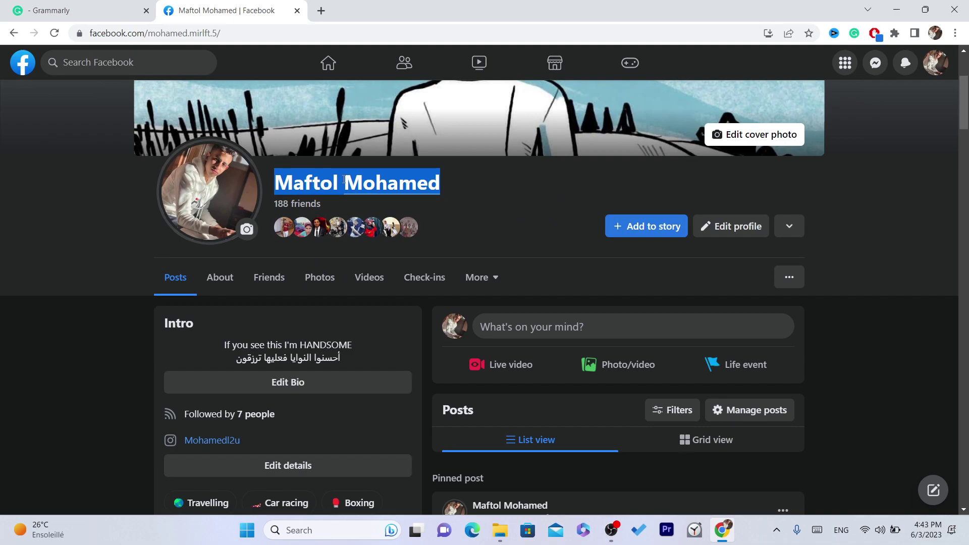
click(870, 175)
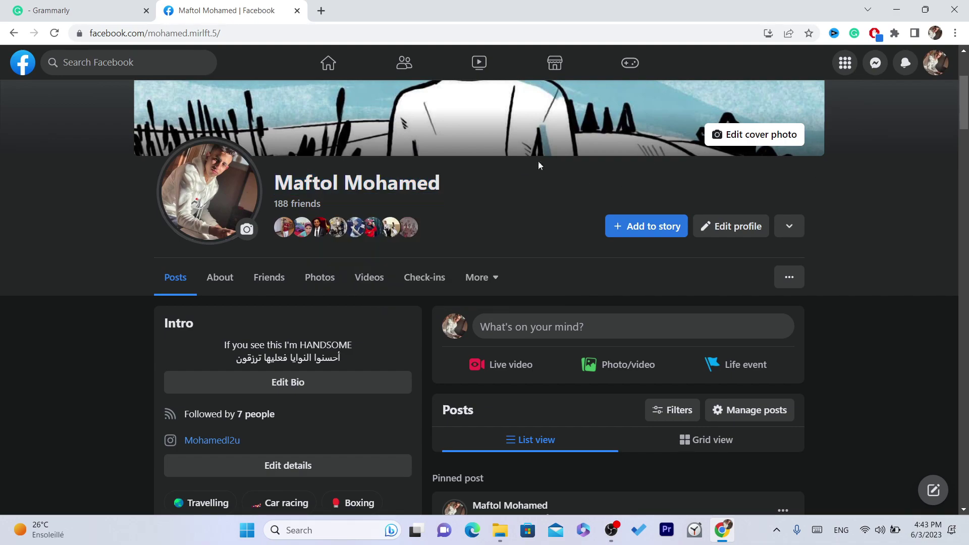
triple_click(385, 184)
click(822, 185)
triple_click(375, 178)
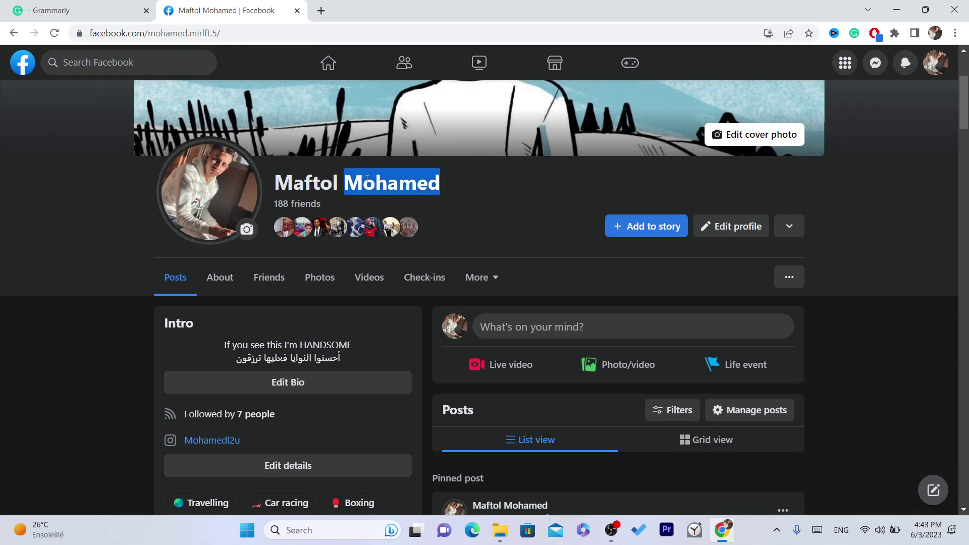
click(876, 205)
scroll(934, 177, down, 1)
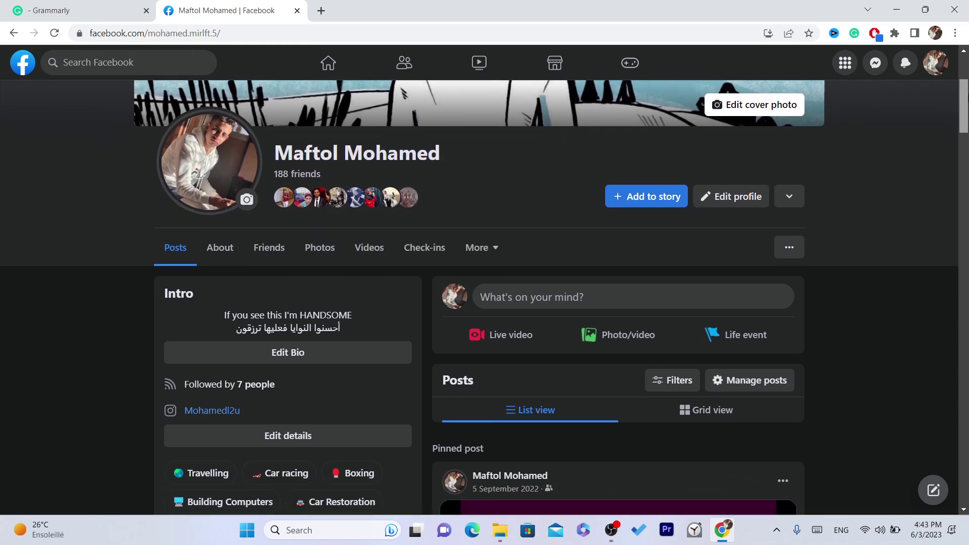
scroll(420, 149, down, 1)
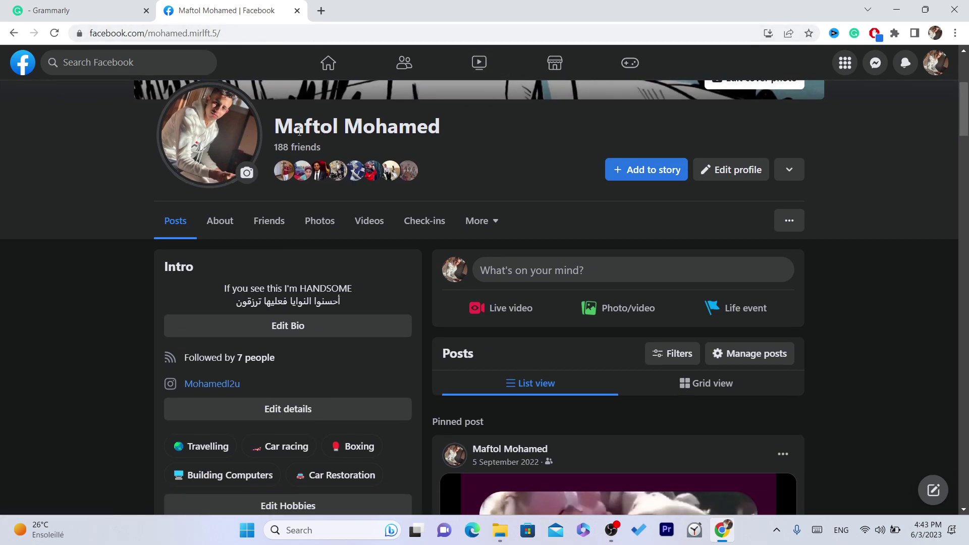
Turn on professional mode from the profile's '...' menu and dismiss the welcome message.
click(790, 223)
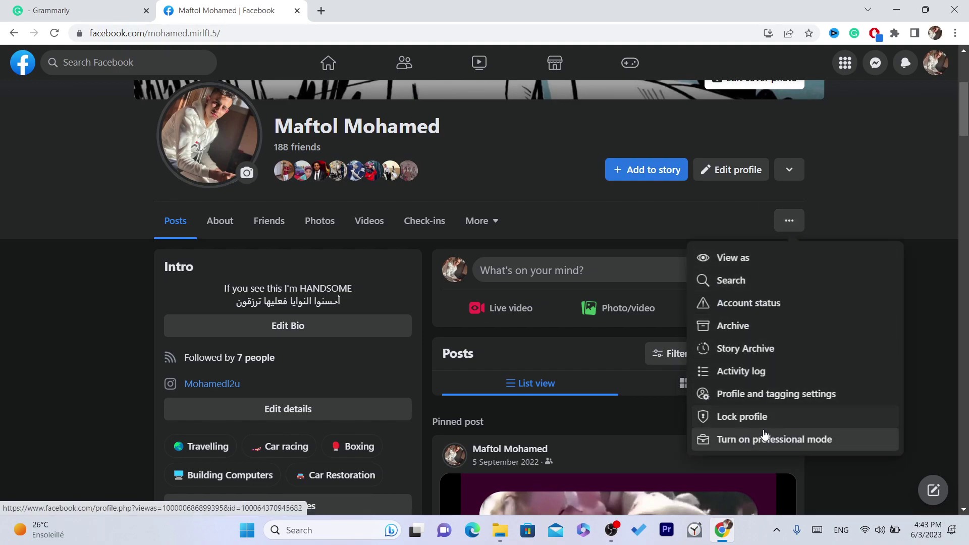
click(788, 439)
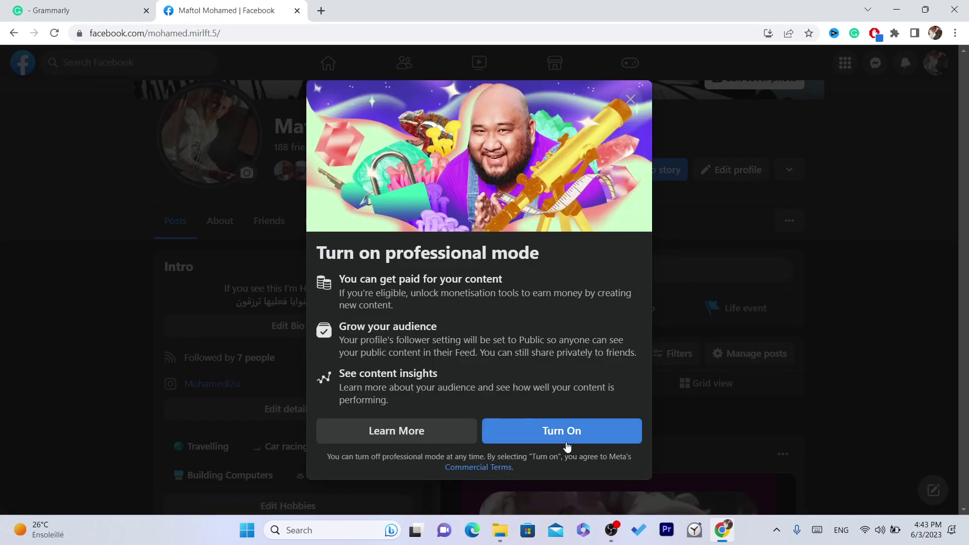
click(537, 436)
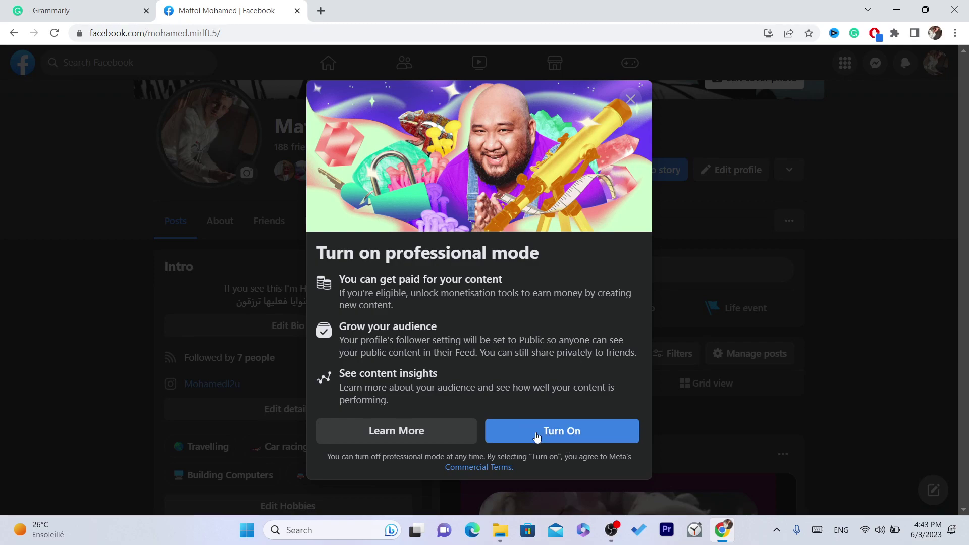
click(373, 28)
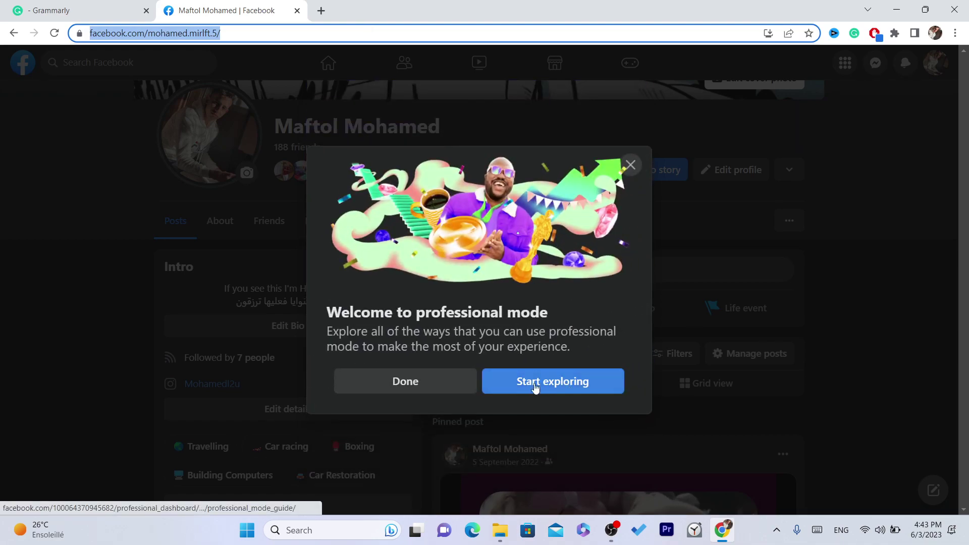
click(437, 384)
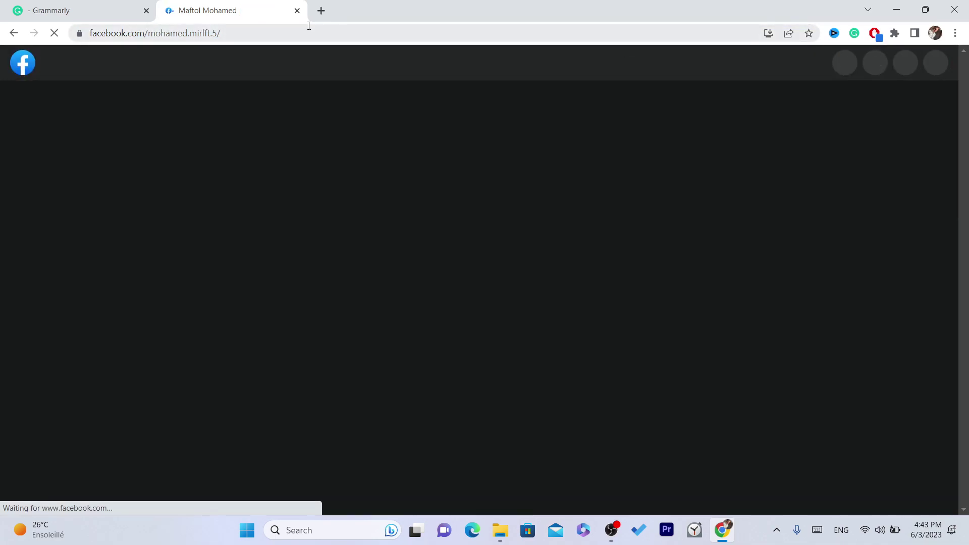
click(309, 28)
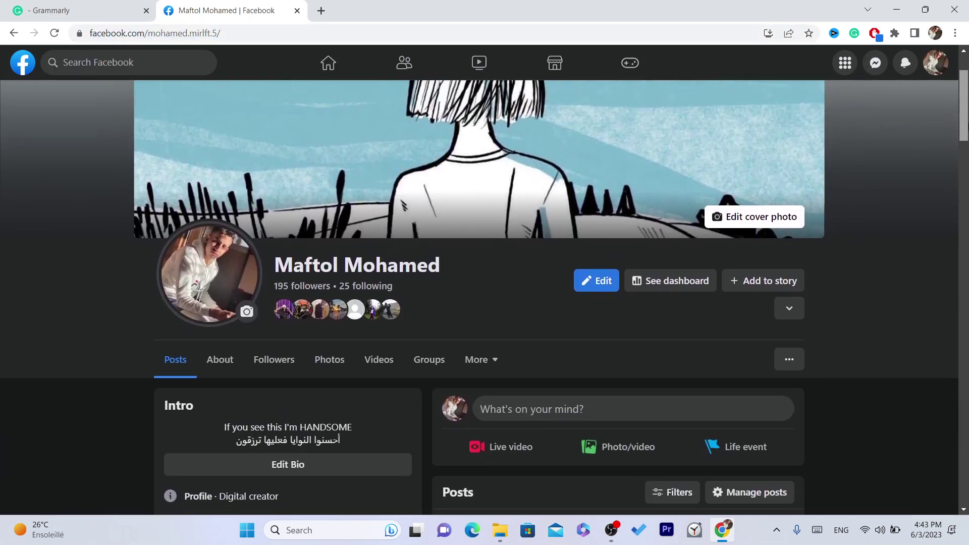
scroll(484, 298, down, 3)
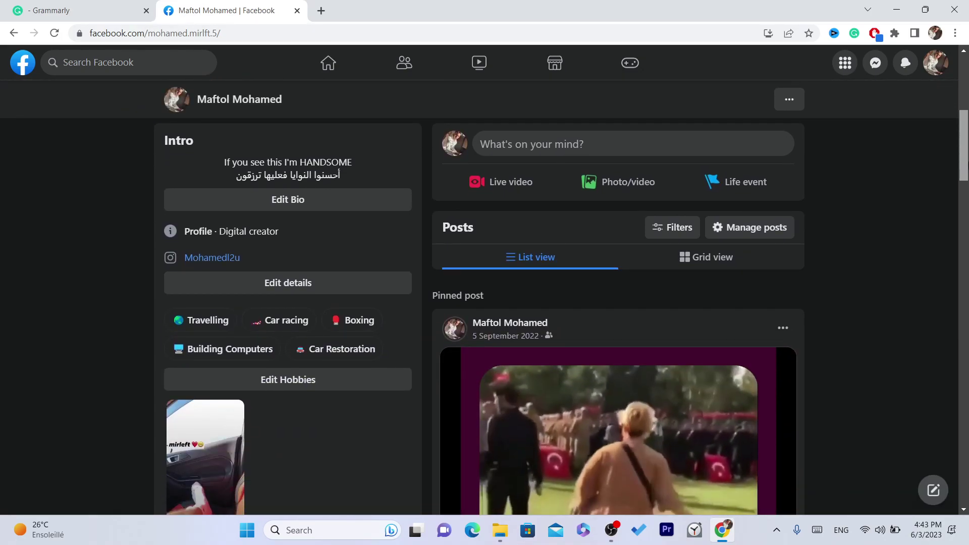
scroll(485, 298, down, 5)
scroll(966, 215, down, 10)
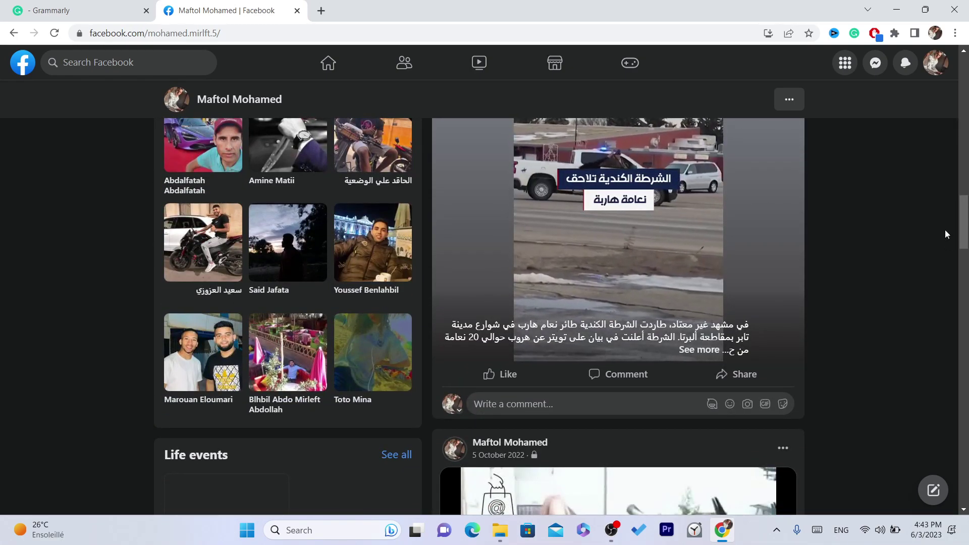
scroll(966, 214, up, 3)
scroll(966, 214, up, 7)
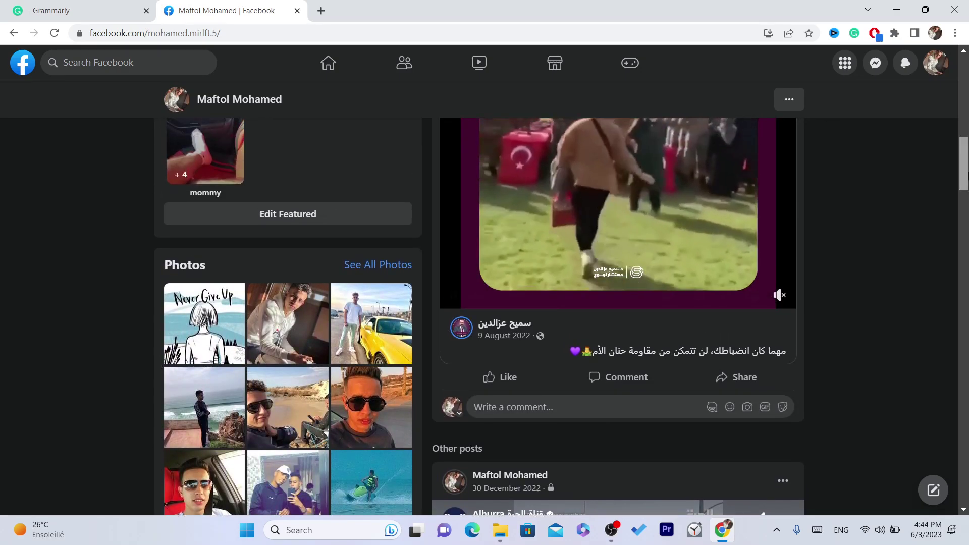
scroll(437, 125, up, 10)
triple_click(410, 105)
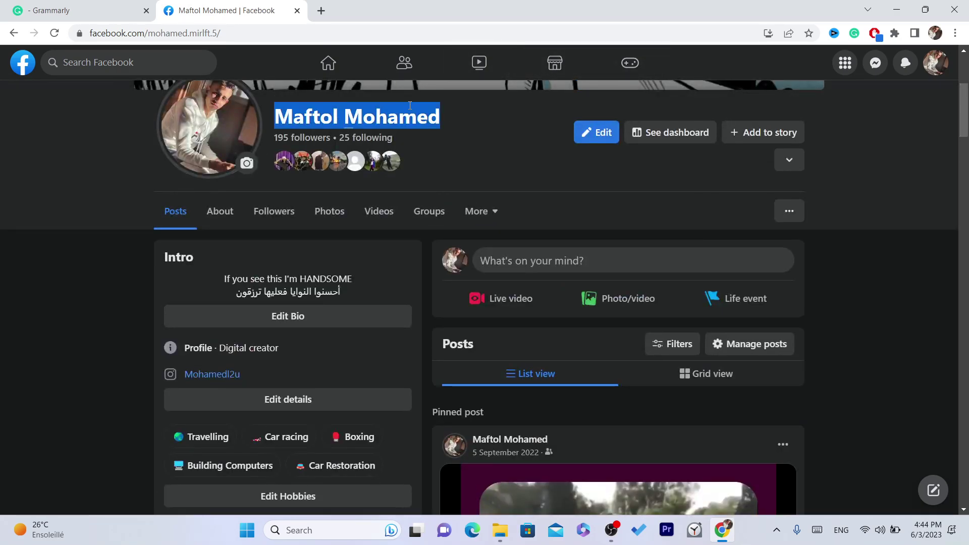
triple_click(410, 112)
click(414, 140)
triple_click(387, 117)
click(383, 119)
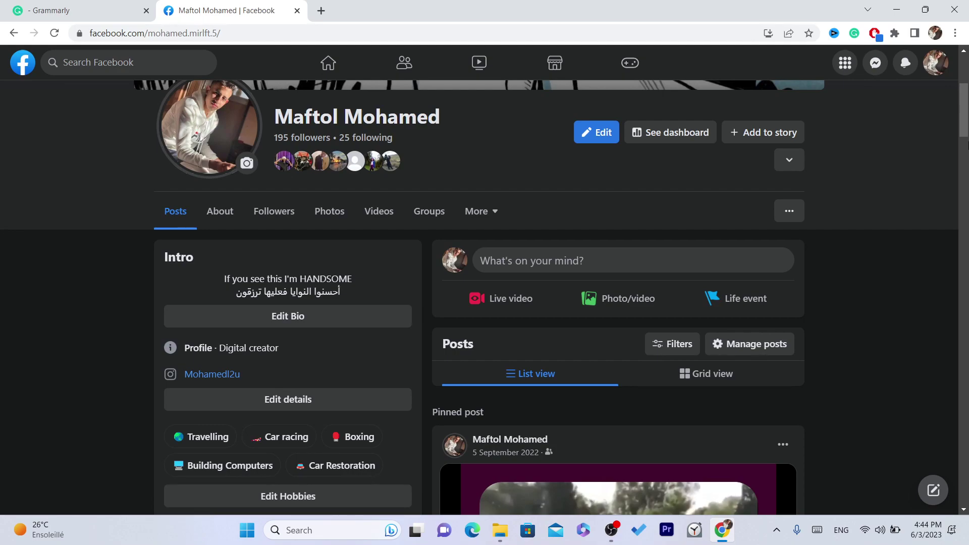
scroll(681, 192, down, 1)
scroll(682, 193, up, 2)
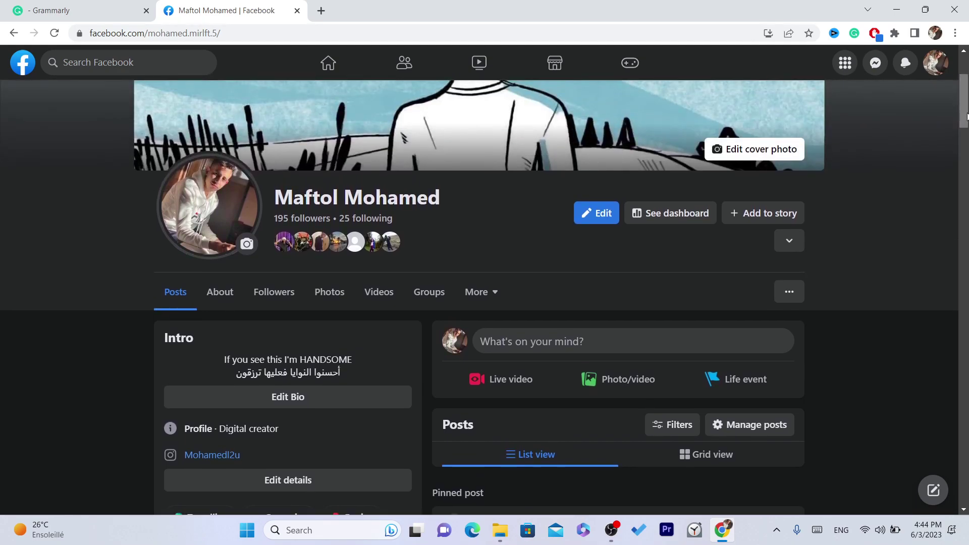
Preview the professional profile as the public sees it with View As.
click(789, 292)
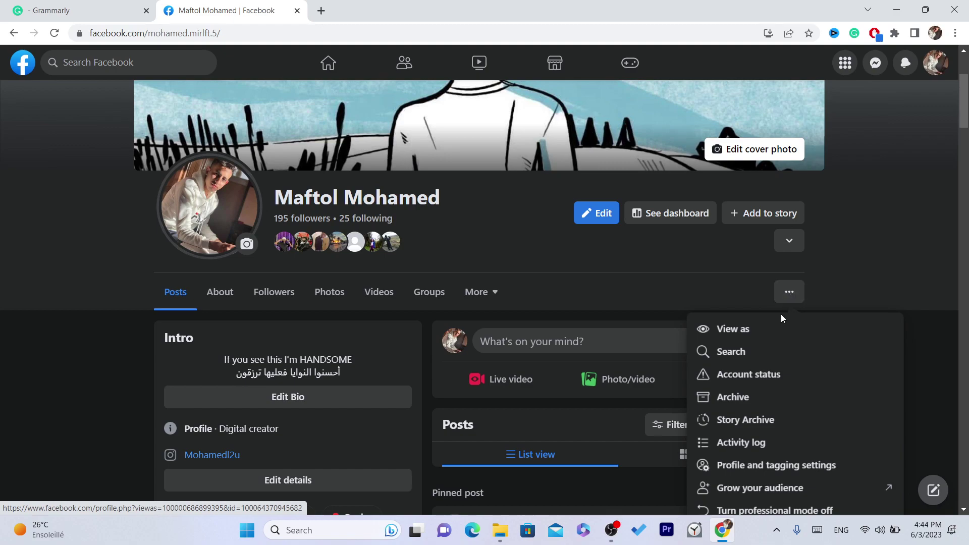
click(734, 330)
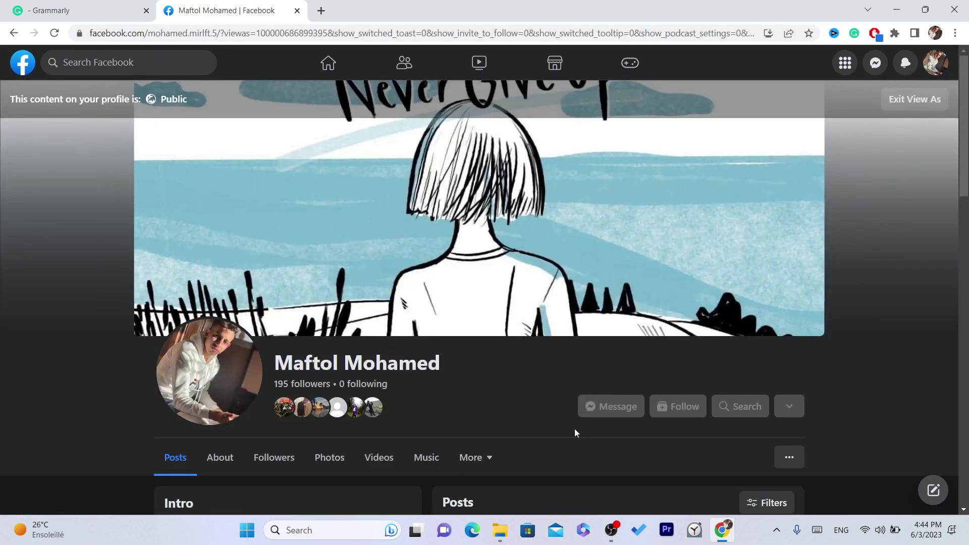
scroll(805, 156, down, 3)
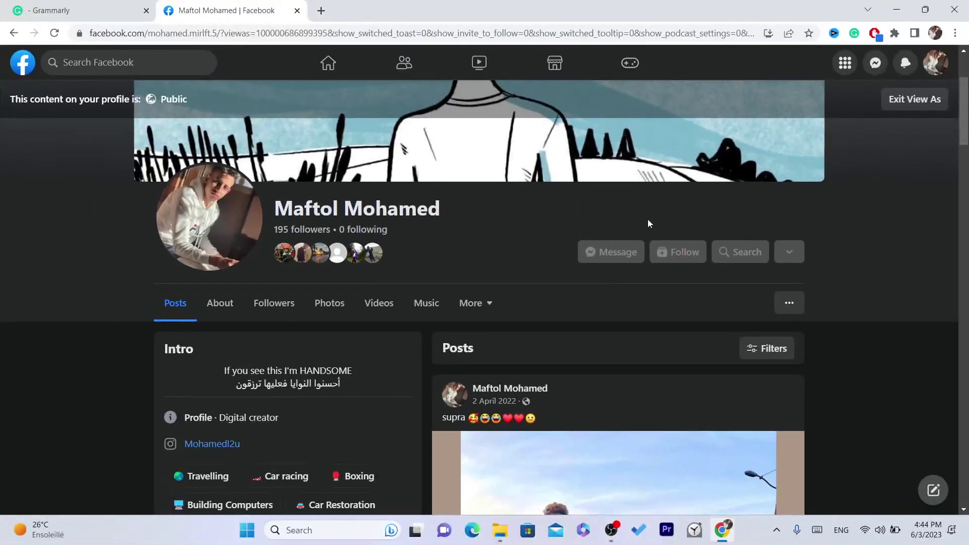
Leave the public preview and return to your own profile view.
click(936, 62)
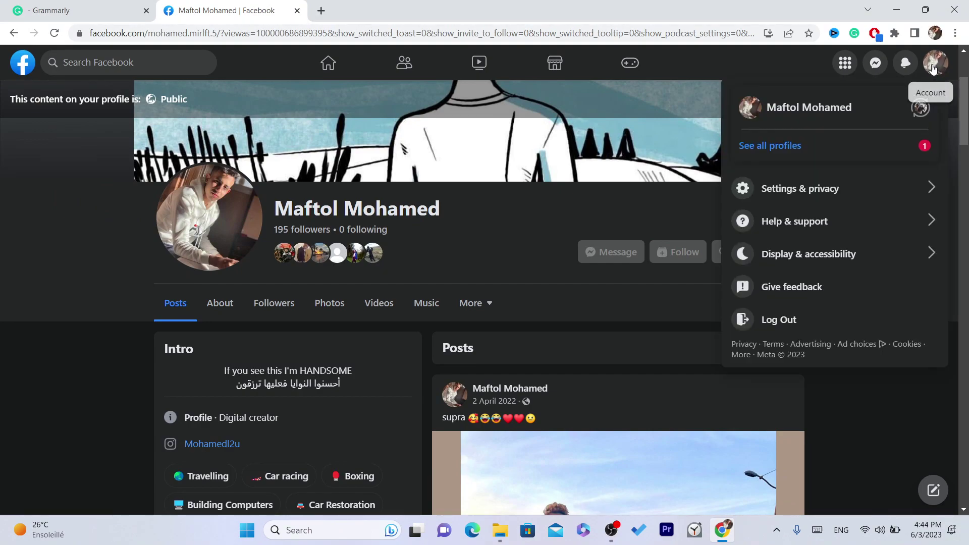
click(803, 109)
click(620, 303)
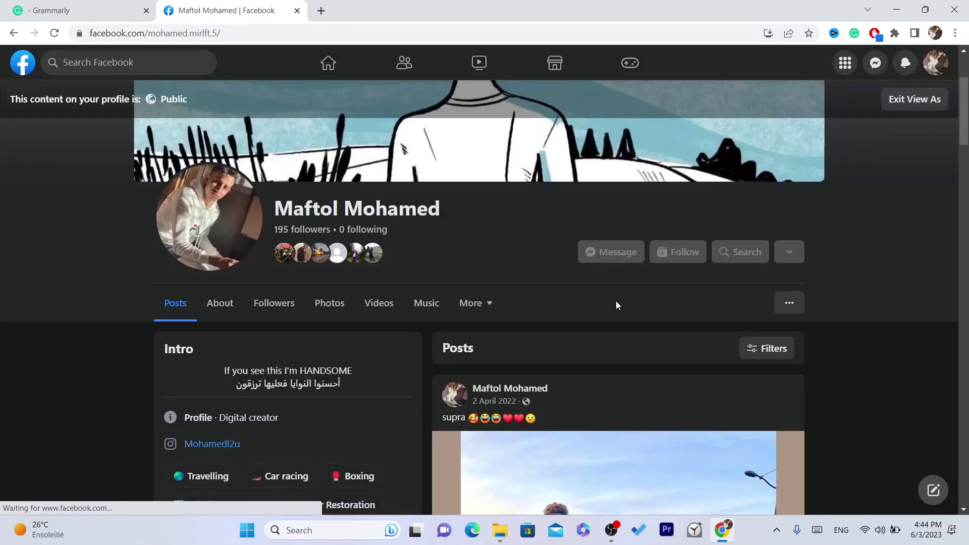
click(939, 62)
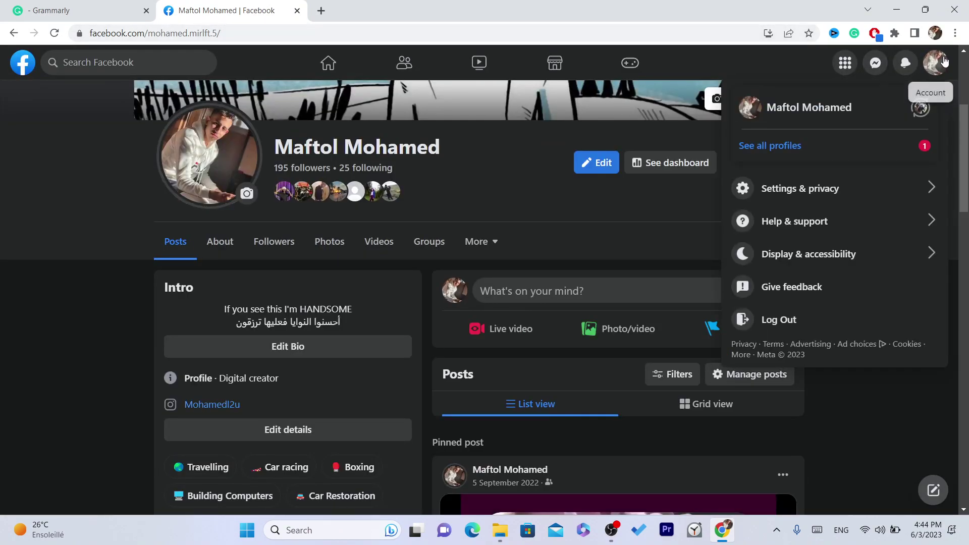
Switch to acting as the Anythingreally Page and scroll back to the top of its profile.
click(807, 145)
click(747, 162)
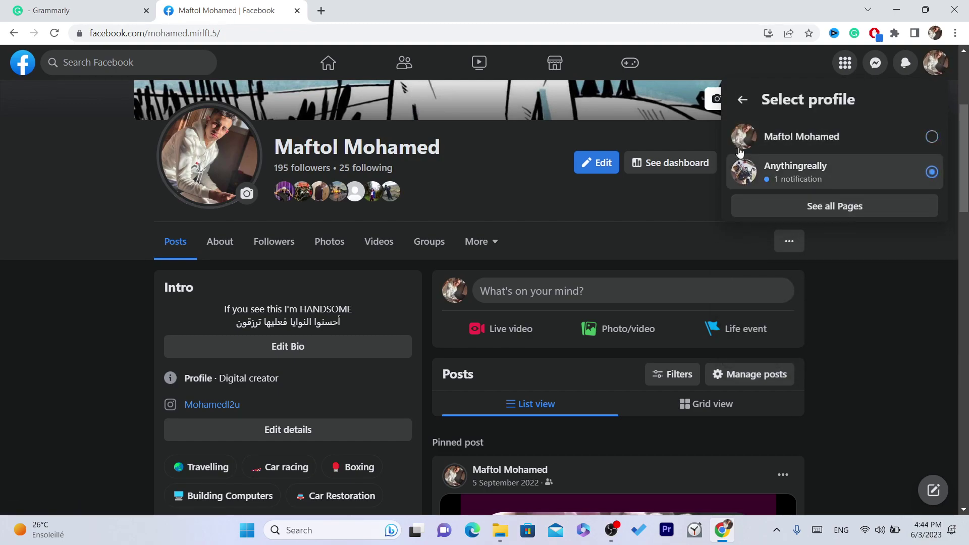
click(361, 26)
click(362, 28)
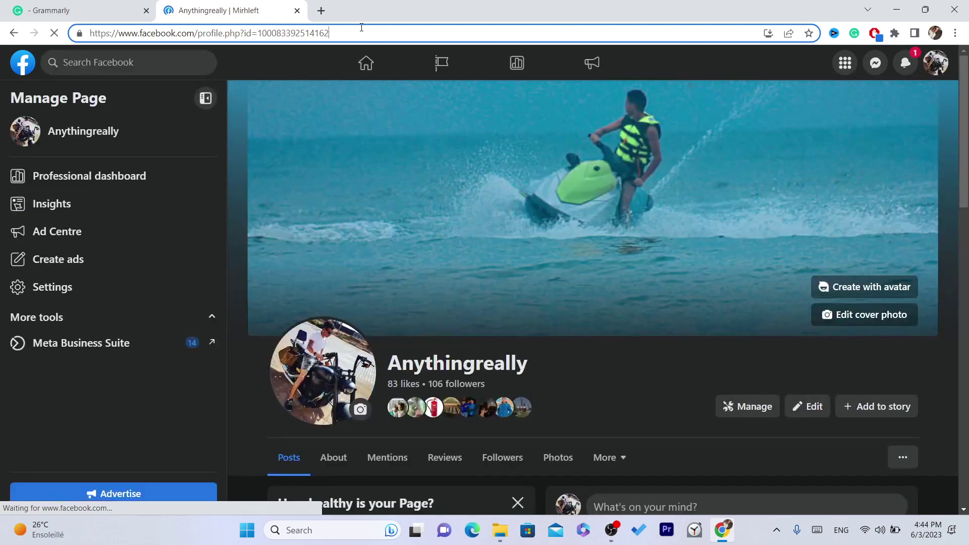
scroll(965, 137, down, 4)
scroll(897, 172, down, 1)
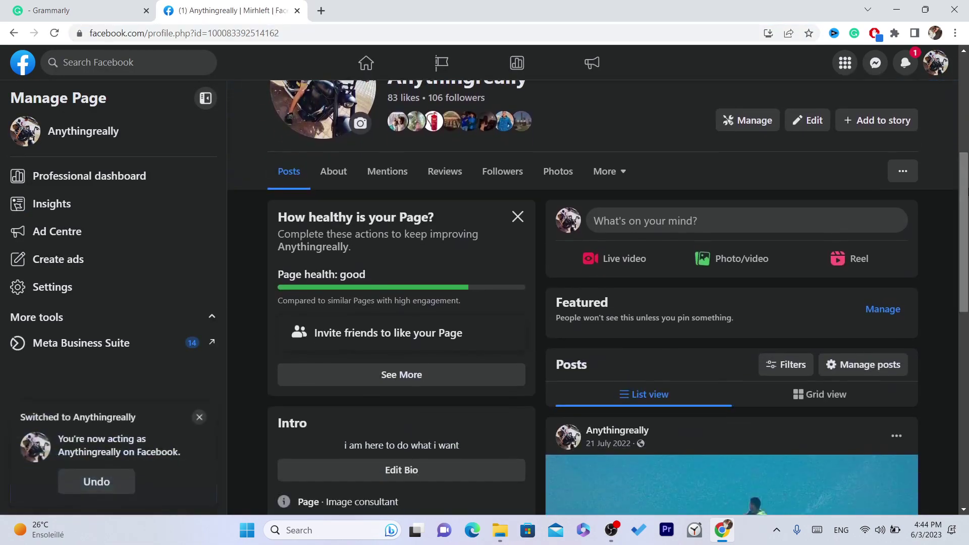
click(903, 171)
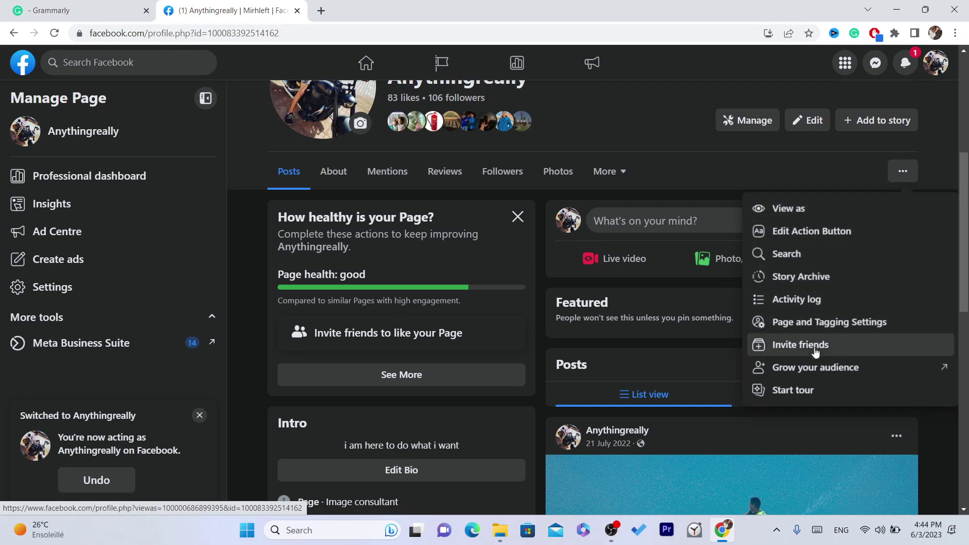
click(948, 150)
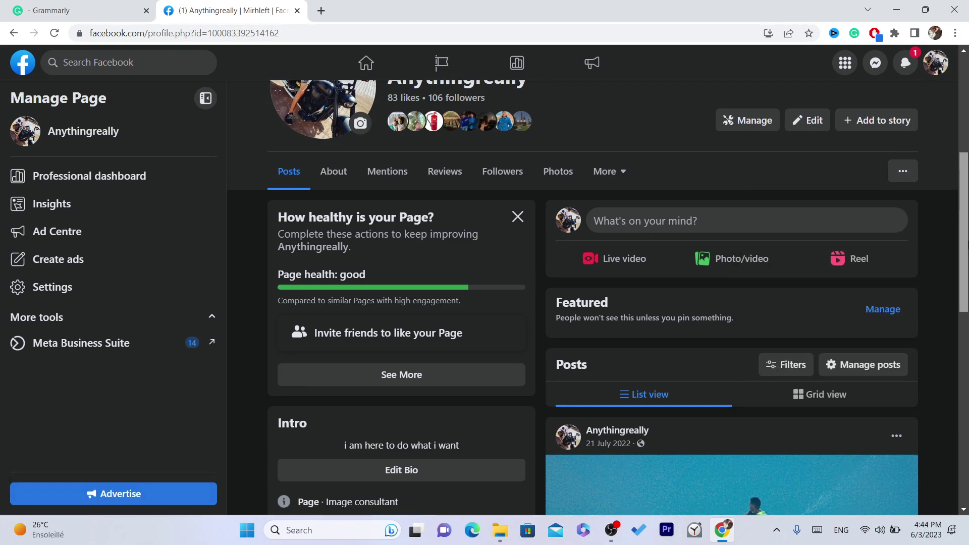
scroll(909, 151, up, 5)
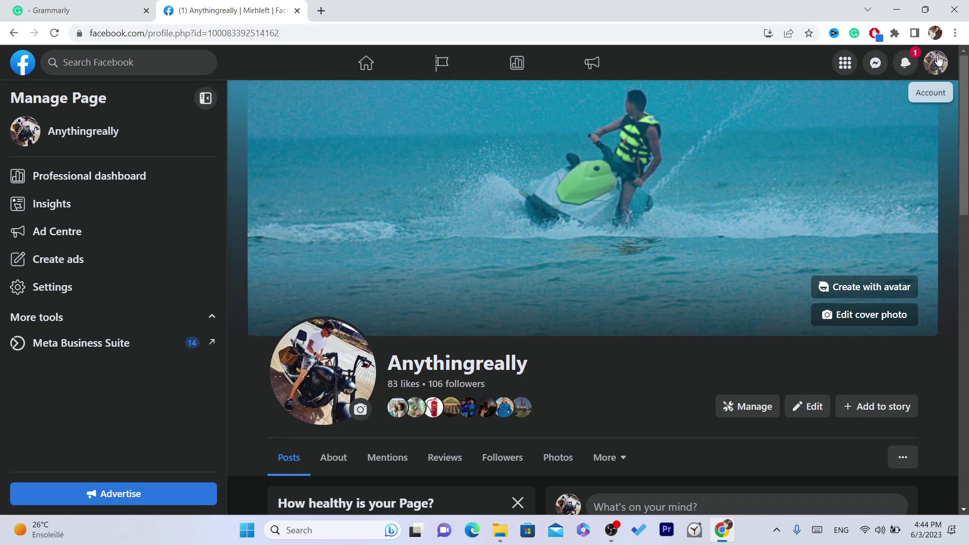
Start a 'Help us improve Facebook' report from Help & support, including logs.
click(940, 70)
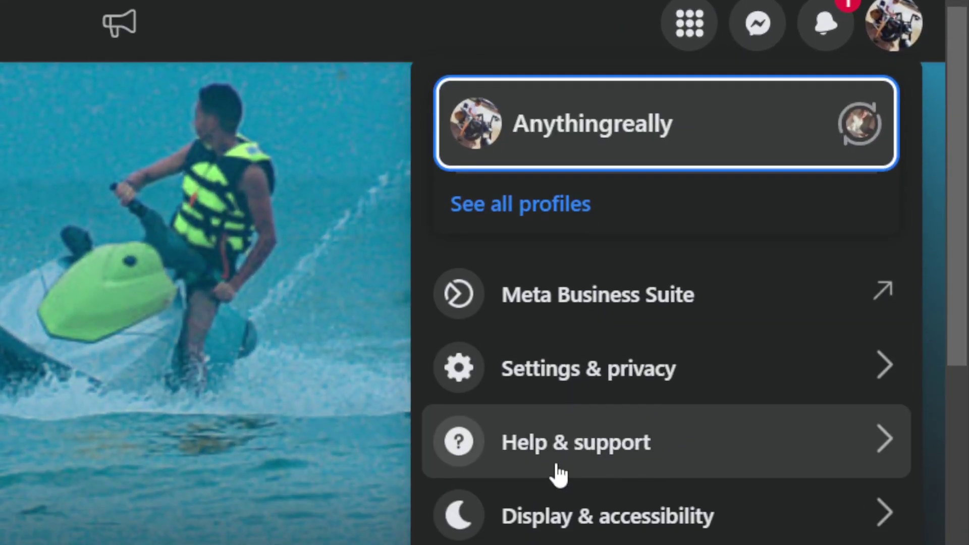
click(558, 536)
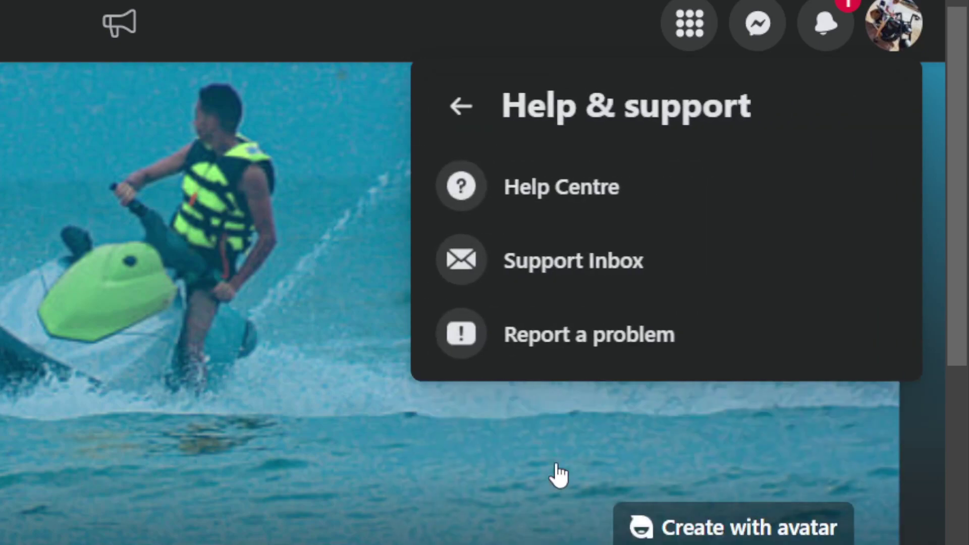
click(564, 338)
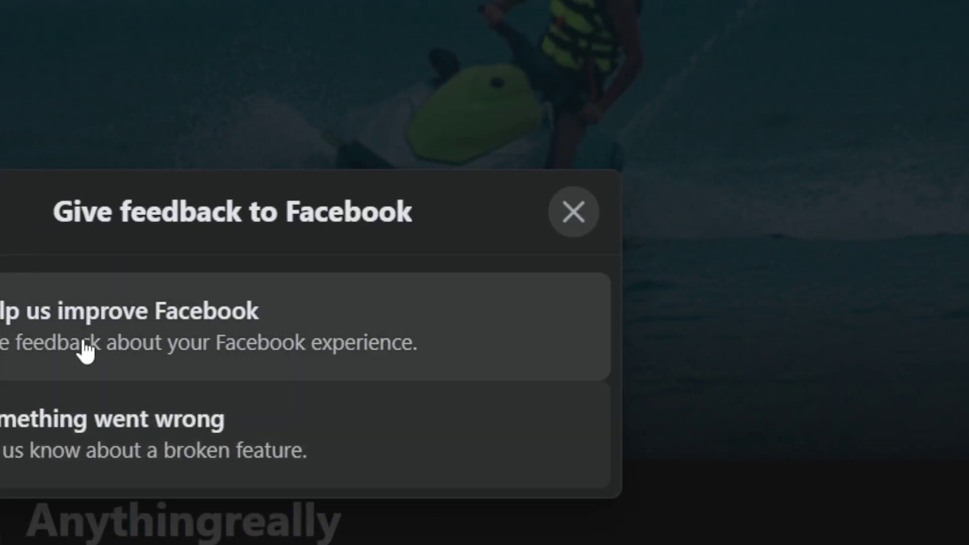
click(83, 352)
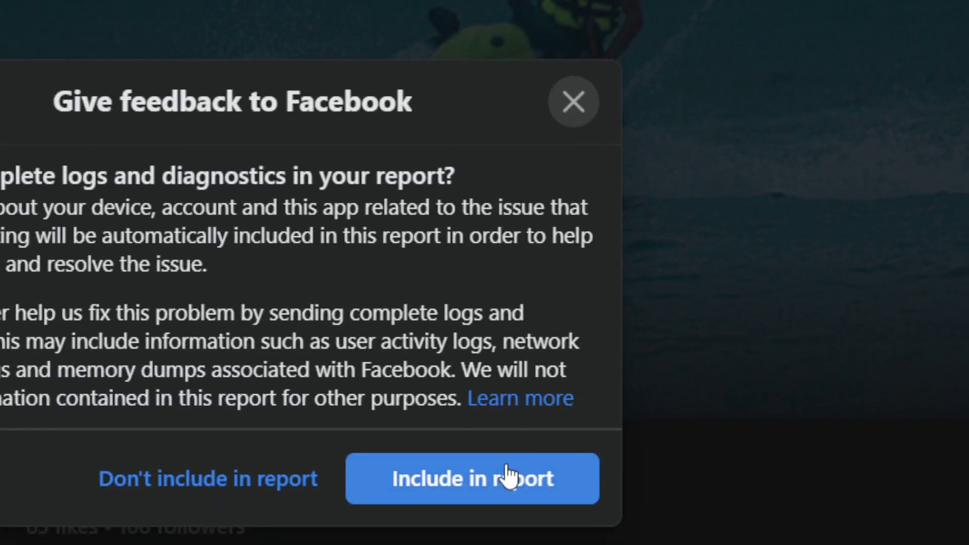
click(476, 470)
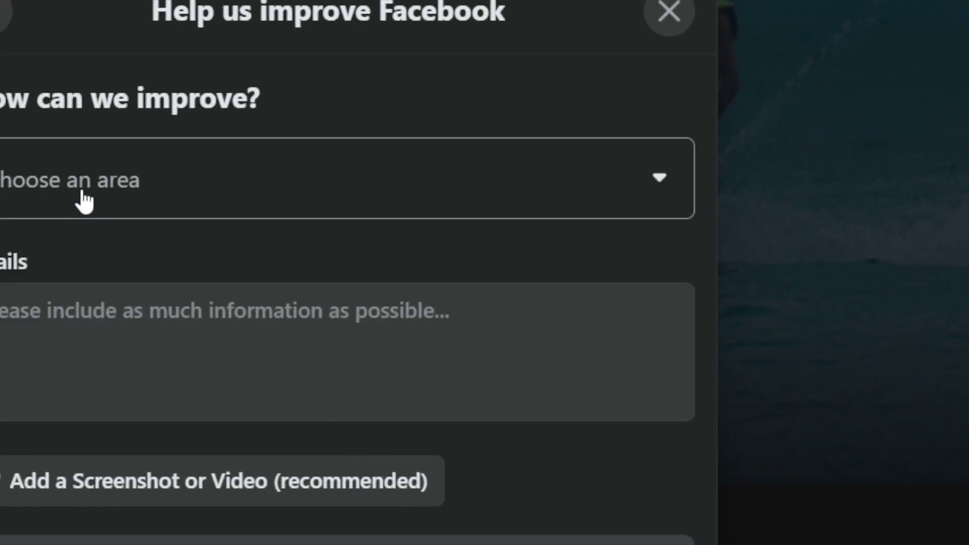
Choose Pages as the feedback area and move into the Details field.
click(83, 201)
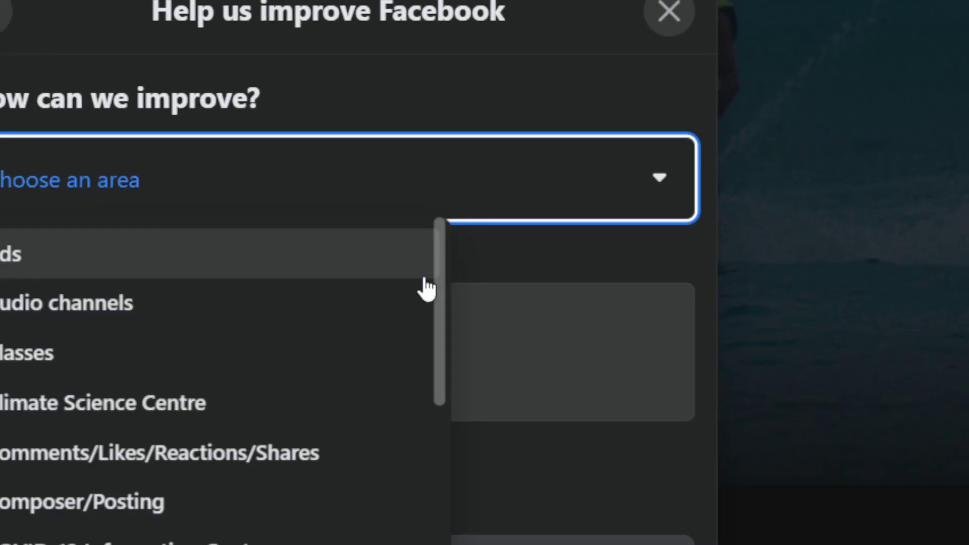
drag(438, 286, 408, 544)
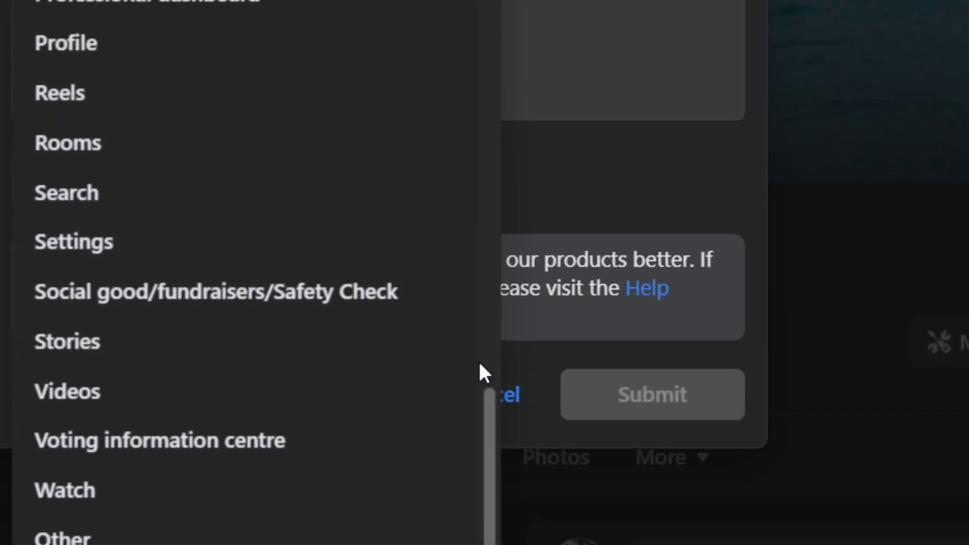
drag(493, 412, 480, 320)
click(106, 135)
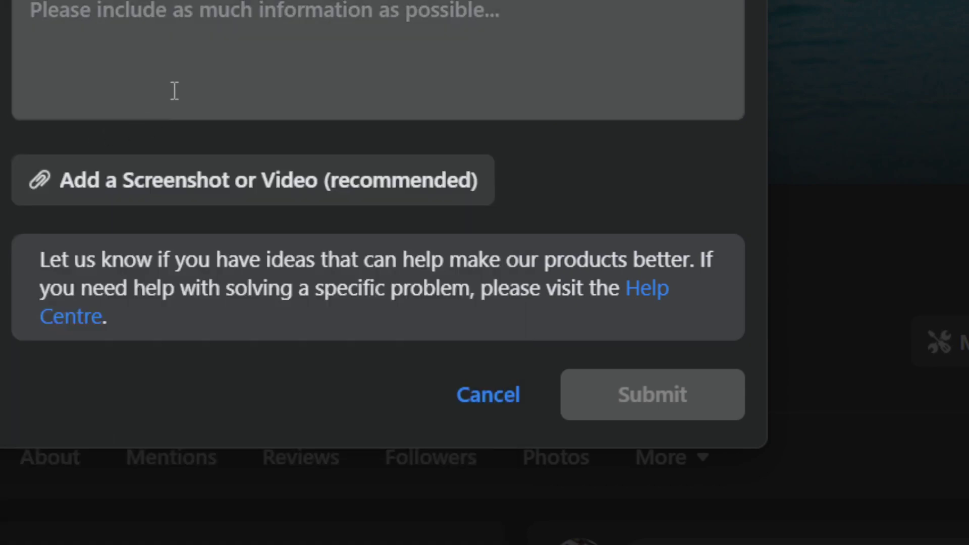
click(173, 91)
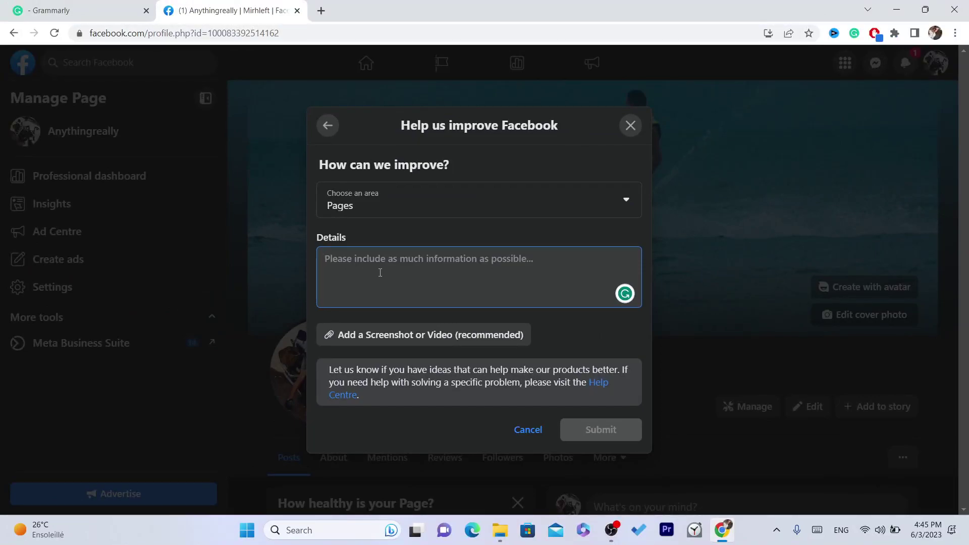
Write the missing follow button message, correct 'botton' to 'button', and submit it.
text(hi)
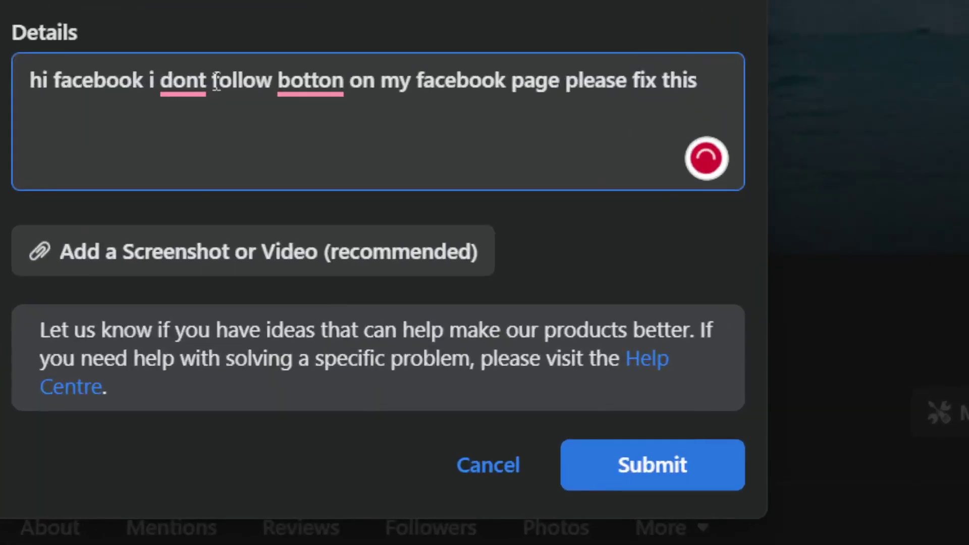
click(449, 259)
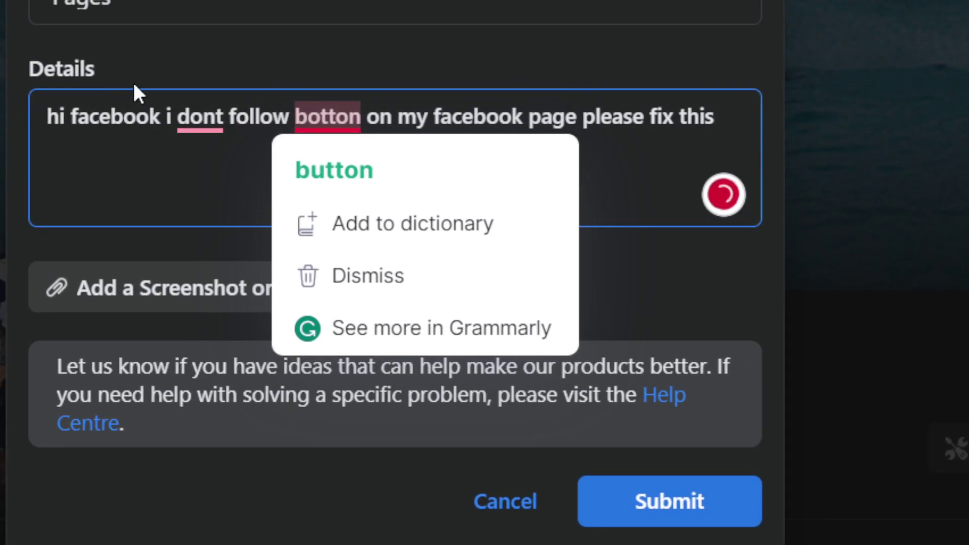
click(343, 192)
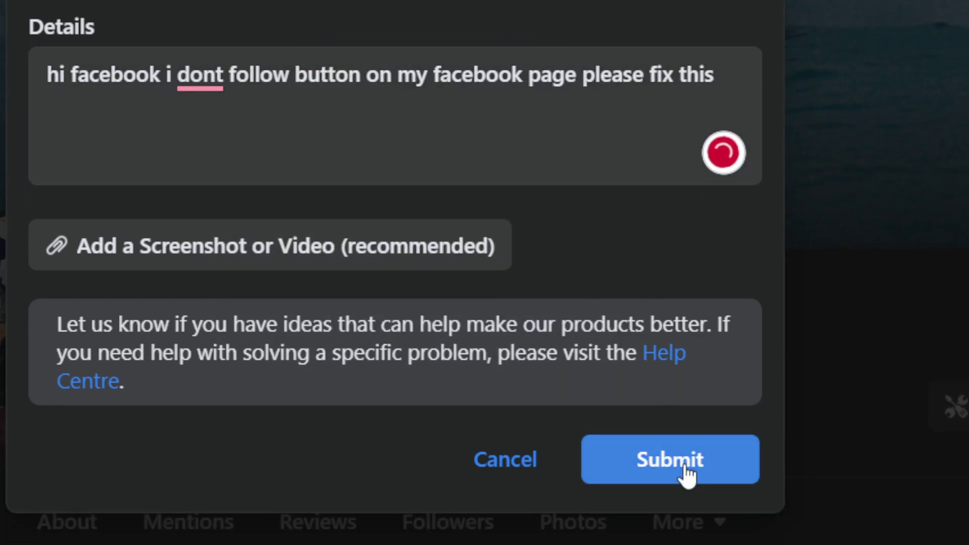
click(687, 510)
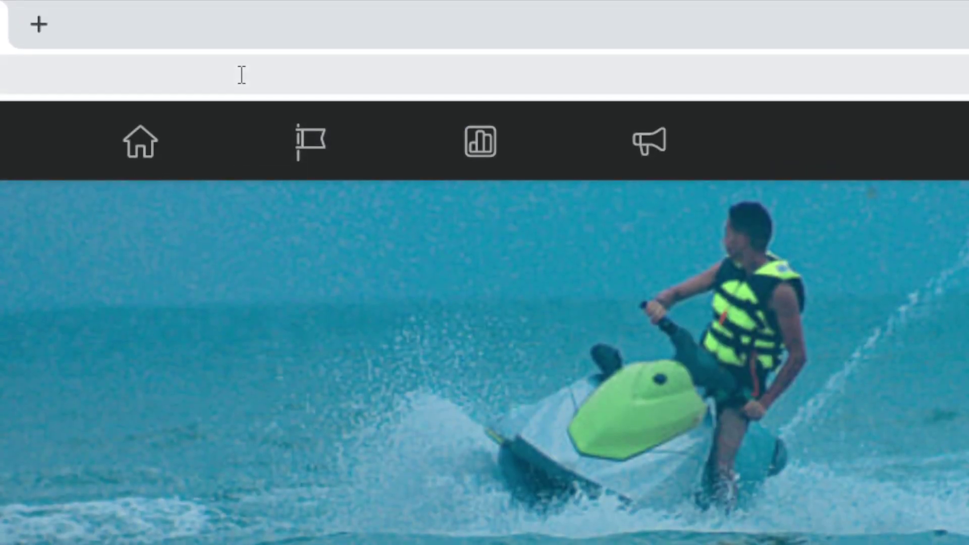
click(242, 56)
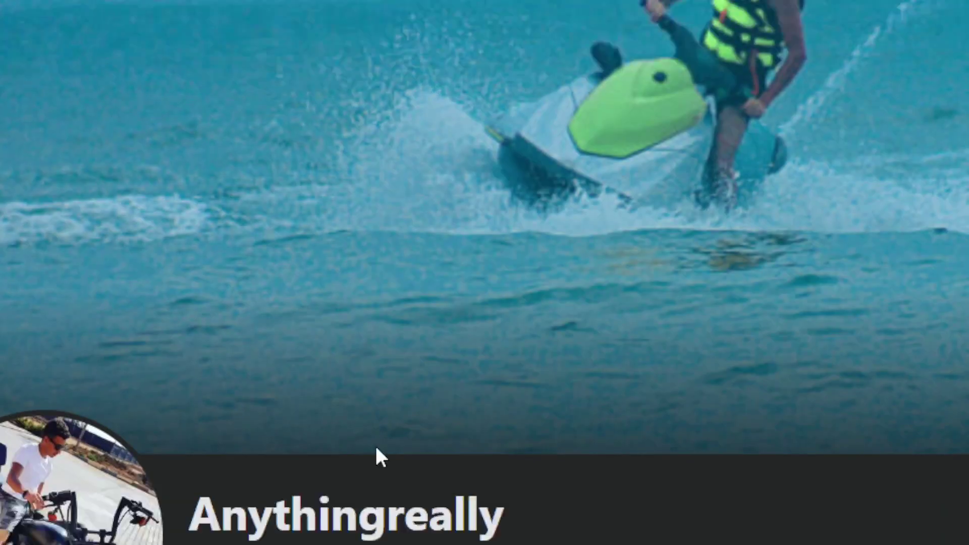
Open the Anythingreally Page's list of 106 followers.
scroll(484, 272, down, 5)
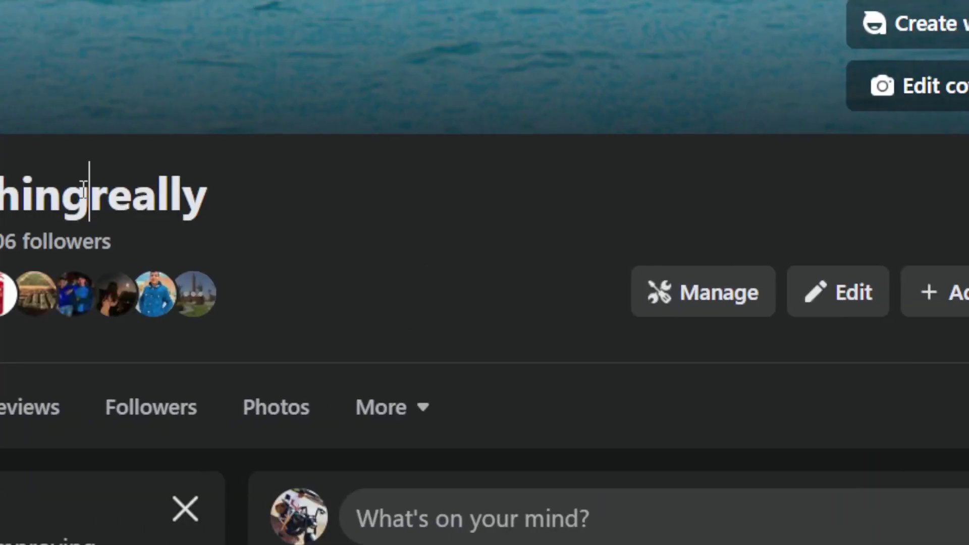
double_click(83, 190)
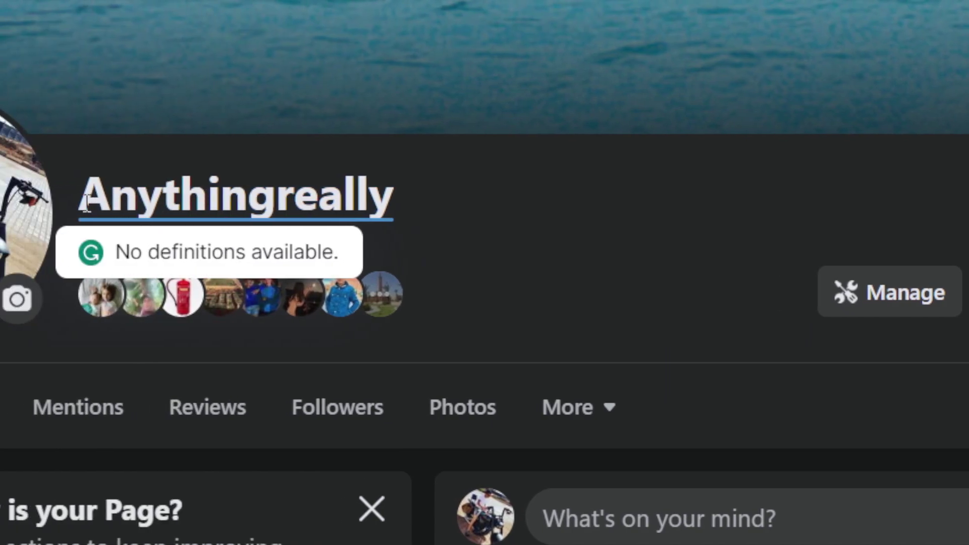
key(ctrl+a)
click(481, 250)
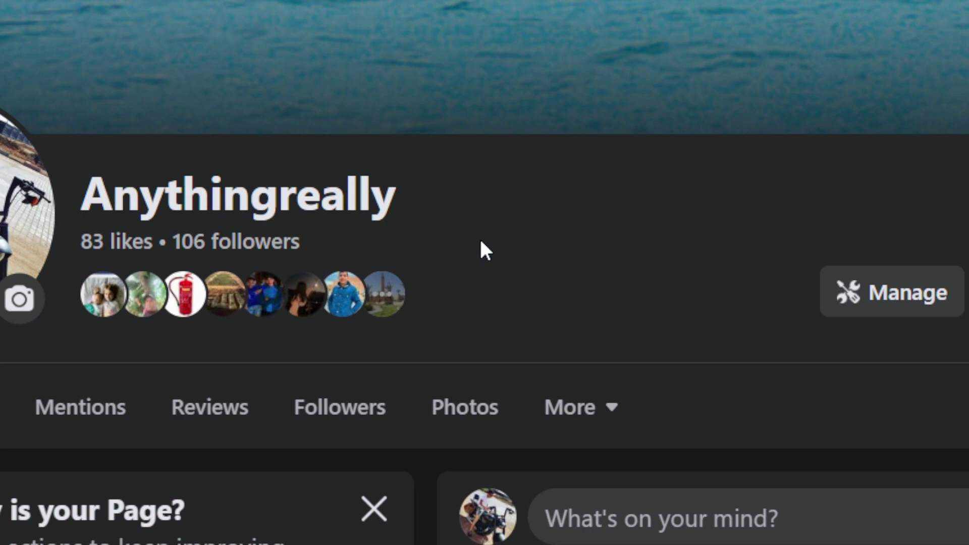
click(276, 242)
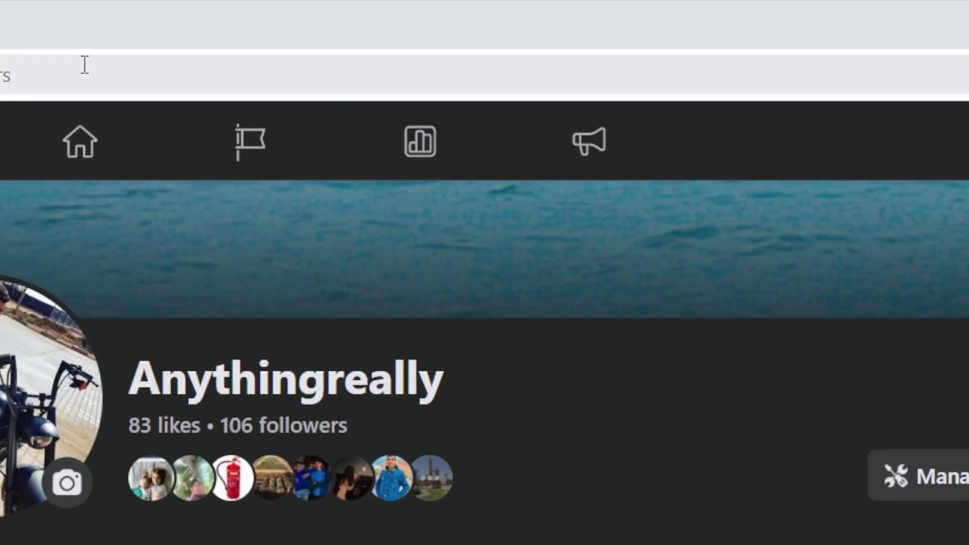
click(85, 65)
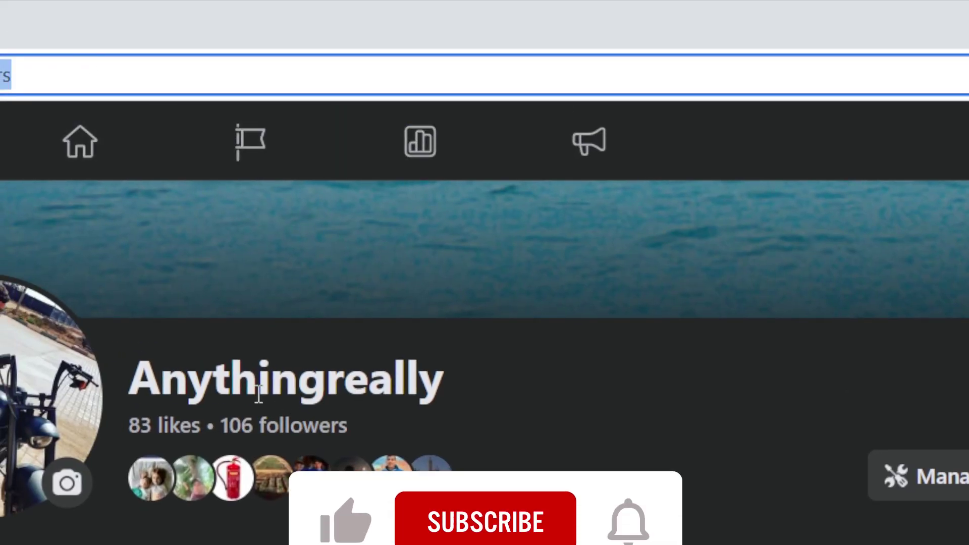